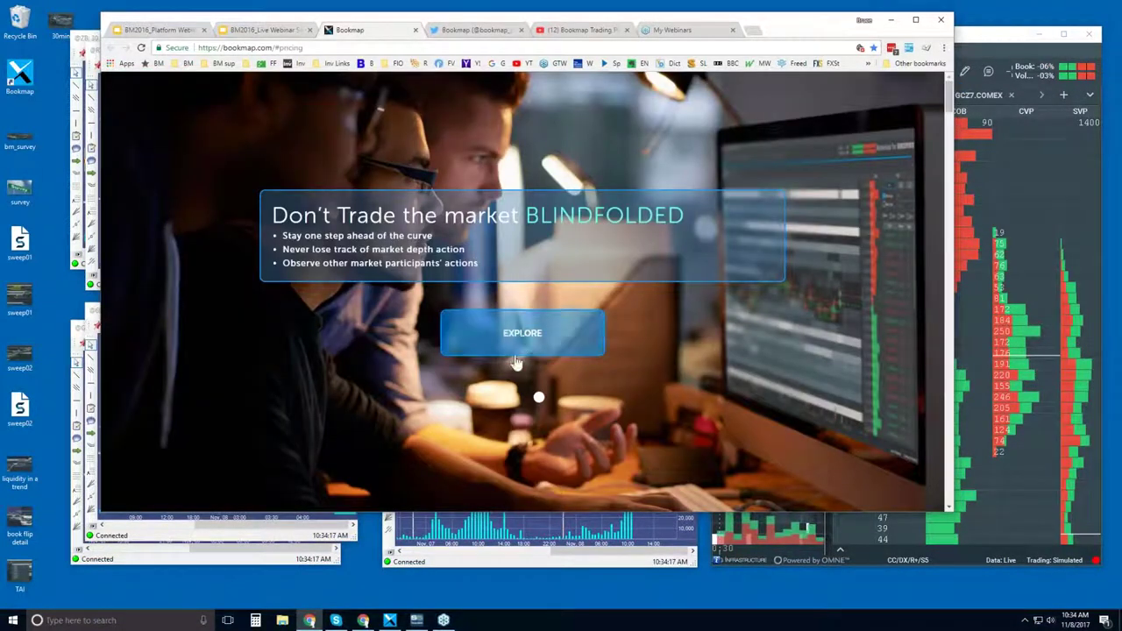
# Step: Explore the Bookmap home page from the intro through the free webinar offer and equities data advantages to the connectivity section
pyautogui.click(521, 334)
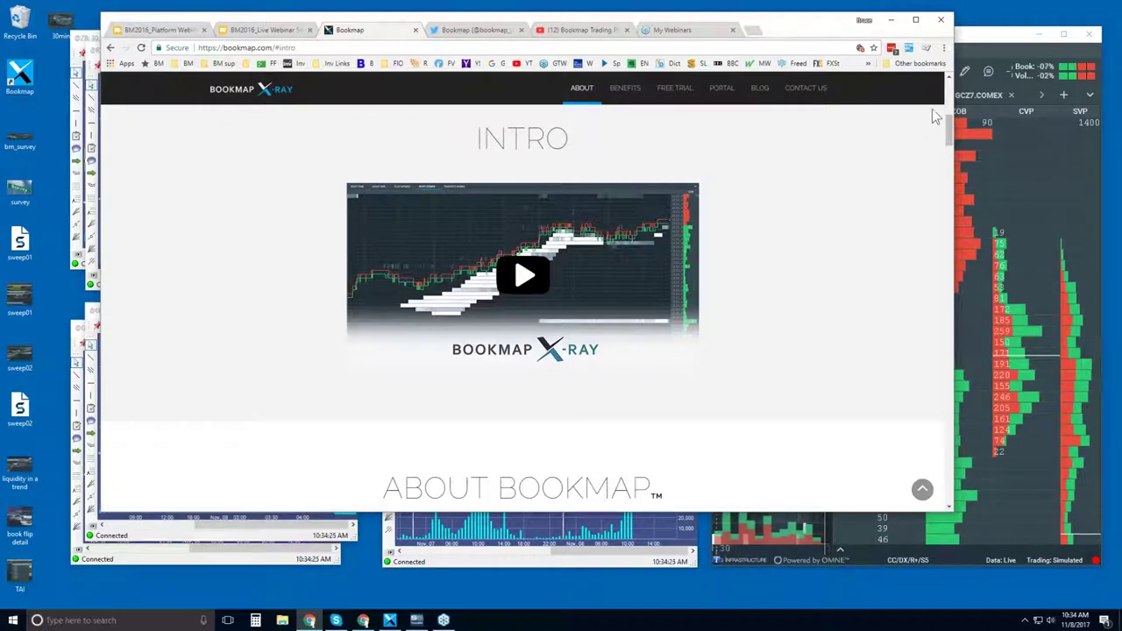
pyautogui.moveTo(954, 129); pyautogui.dragTo(954, 164)
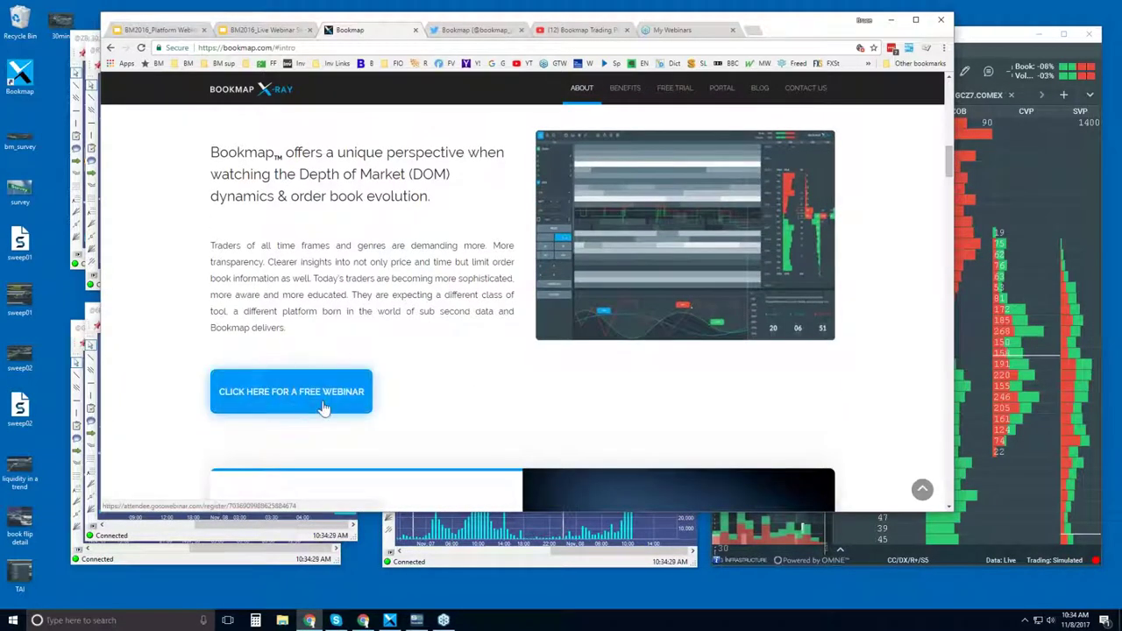
pyautogui.moveTo(951, 164); pyautogui.dragTo(923, 291)
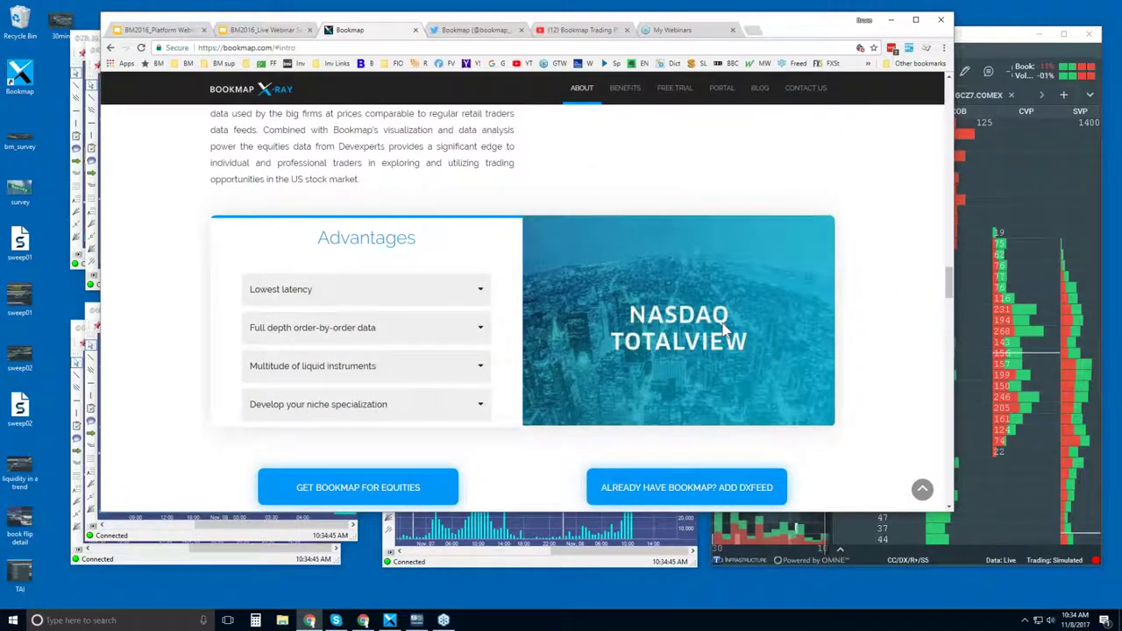
pyautogui.moveTo(951, 282)
pyautogui.mouseDown()
pyautogui.moveTo(951, 296)
pyautogui.moveTo(945, 280)
pyautogui.mouseUp()
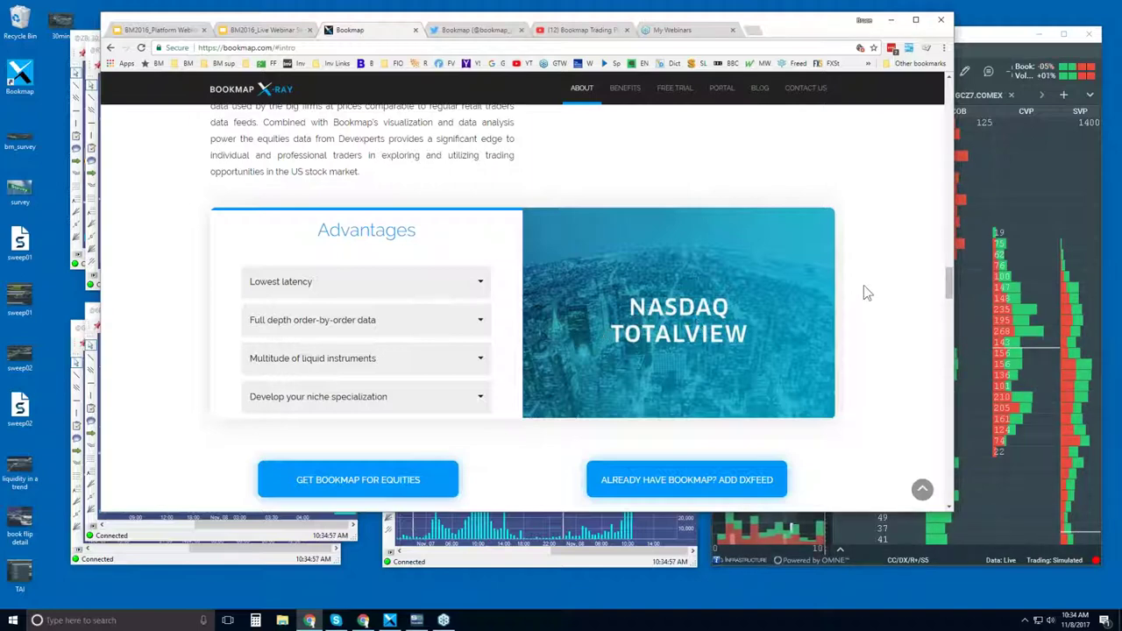
pyautogui.moveTo(951, 283); pyautogui.dragTo(946, 346)
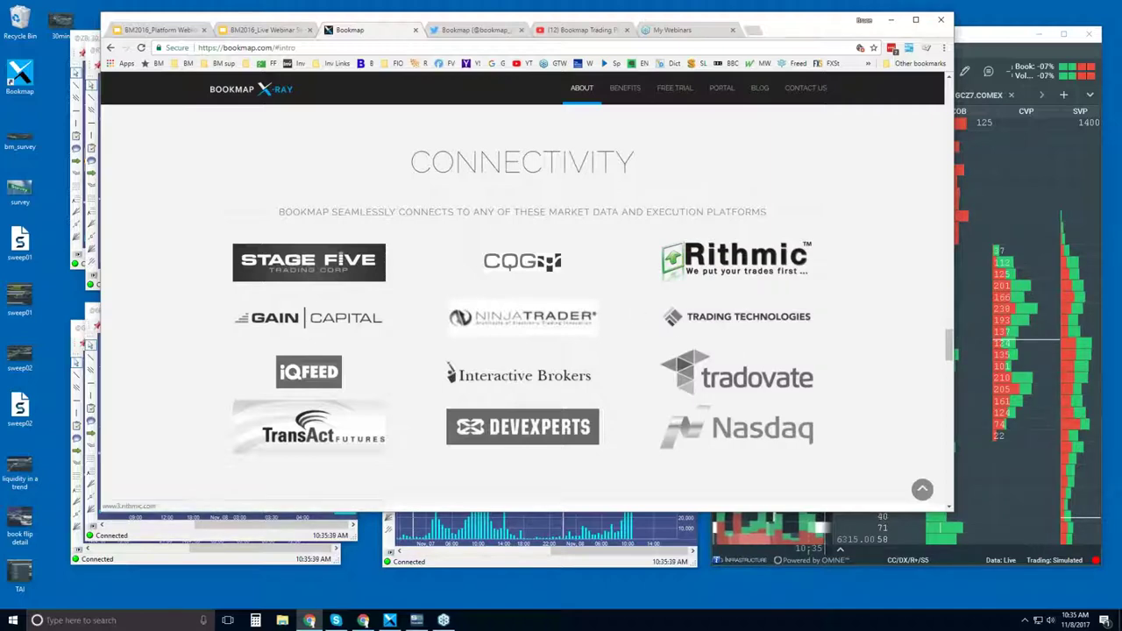
# Step: Review the Basic, Advanced and Quant plans in the website's pricing section, including the free trial and feature lists
pyautogui.scroll(-2, 855, 307)
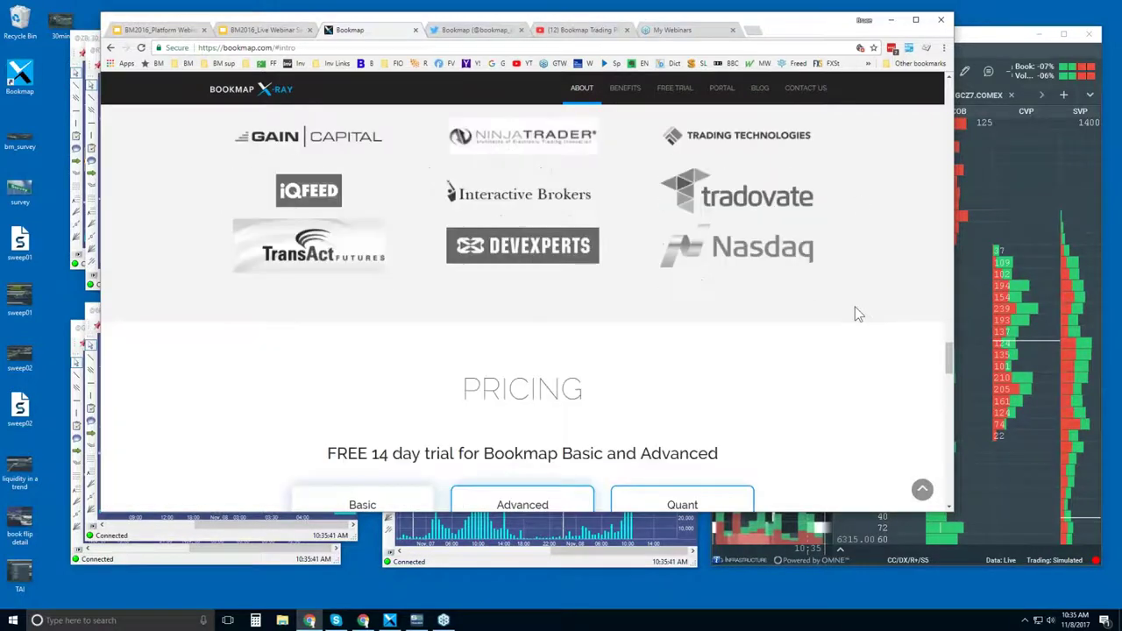
pyautogui.scroll(-6, 855, 307)
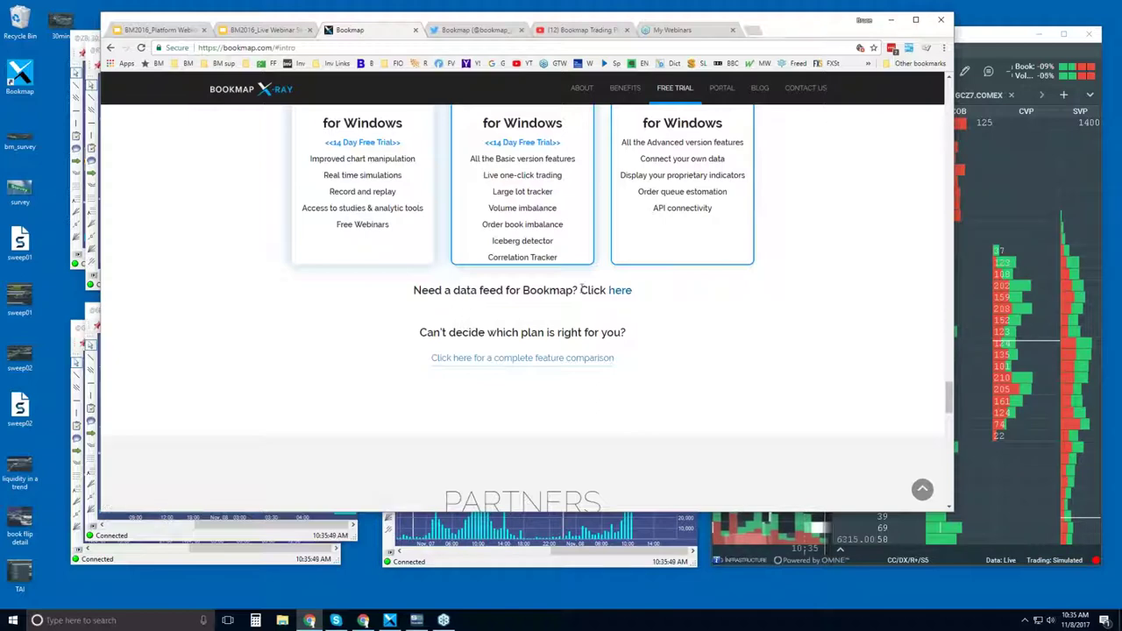
pyautogui.scroll(3, 555, 269)
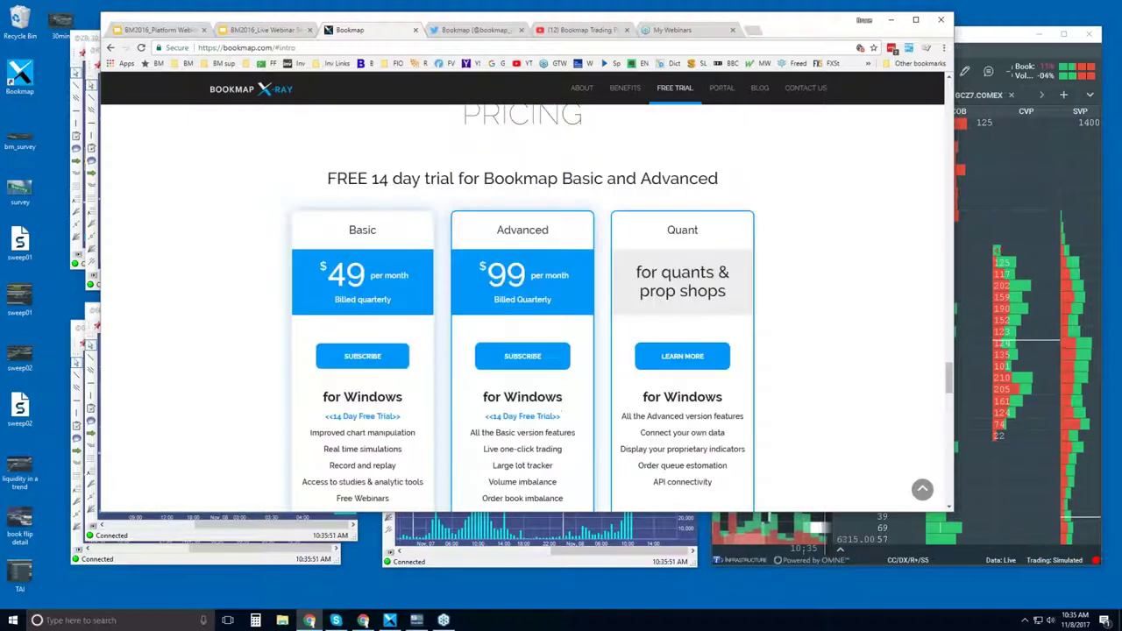
pyautogui.scroll(-3, 555, 269)
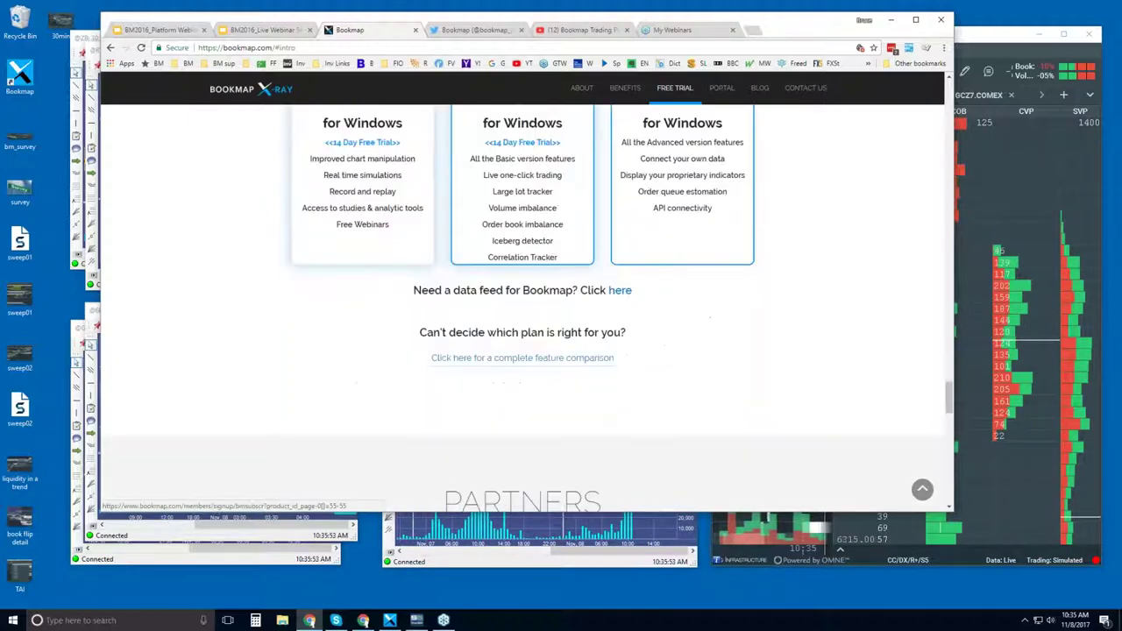
pyautogui.scroll(2, 554, 269)
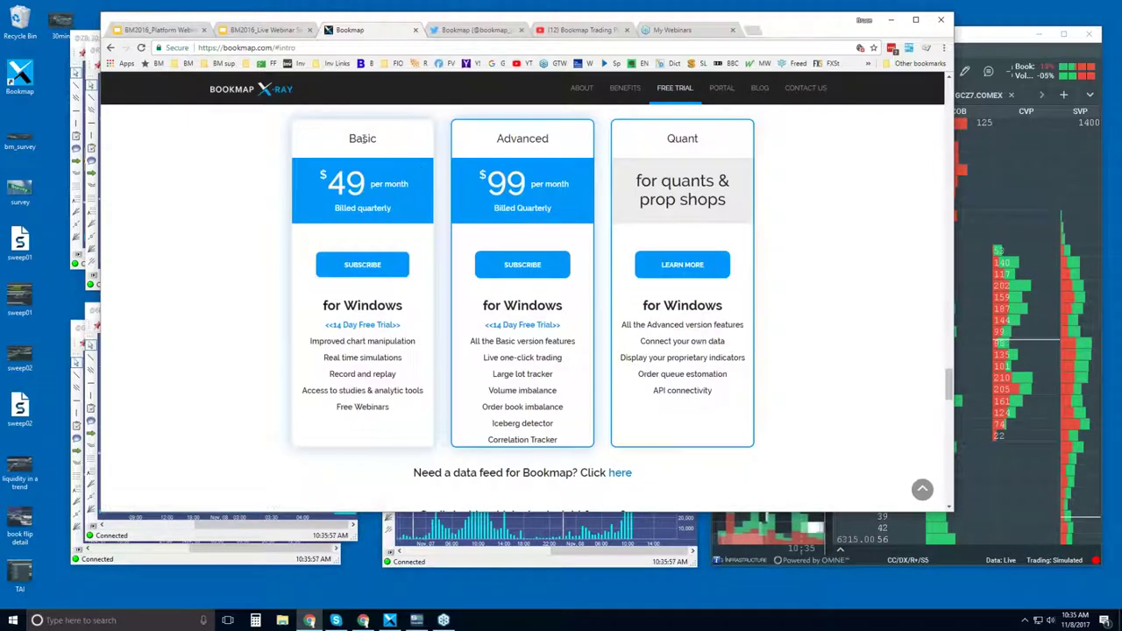
pyautogui.scroll(1, 362, 134)
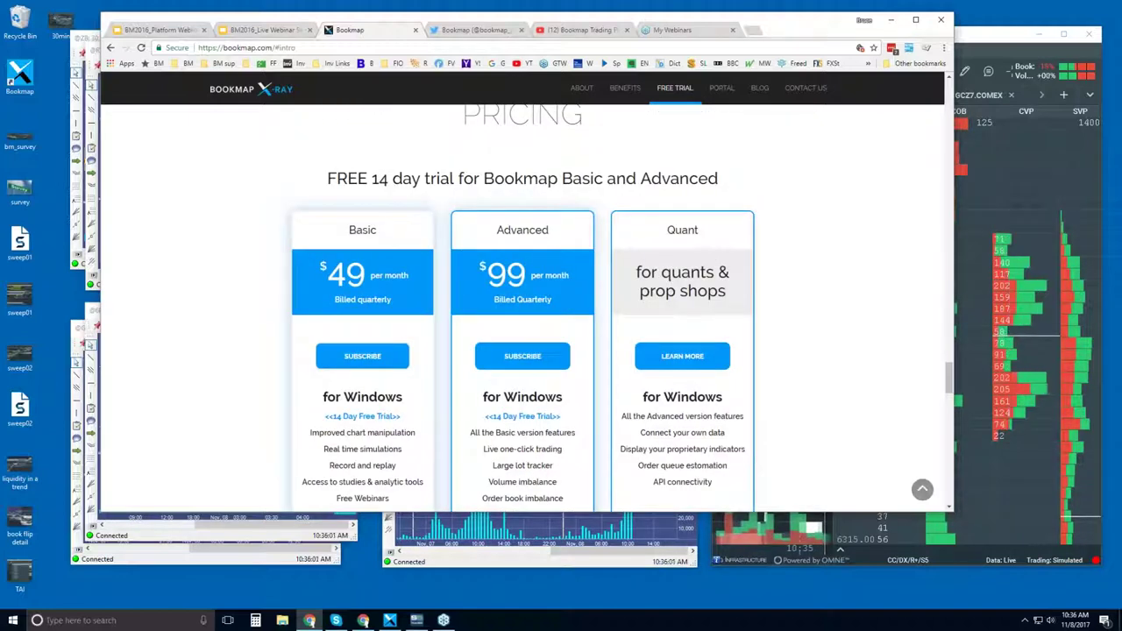
# Step: Enlarge the browser window and highlight live one-click trading and the order flow tools in the Advanced plan's feature list
pyautogui.moveTo(952, 510); pyautogui.dragTo(962, 579)
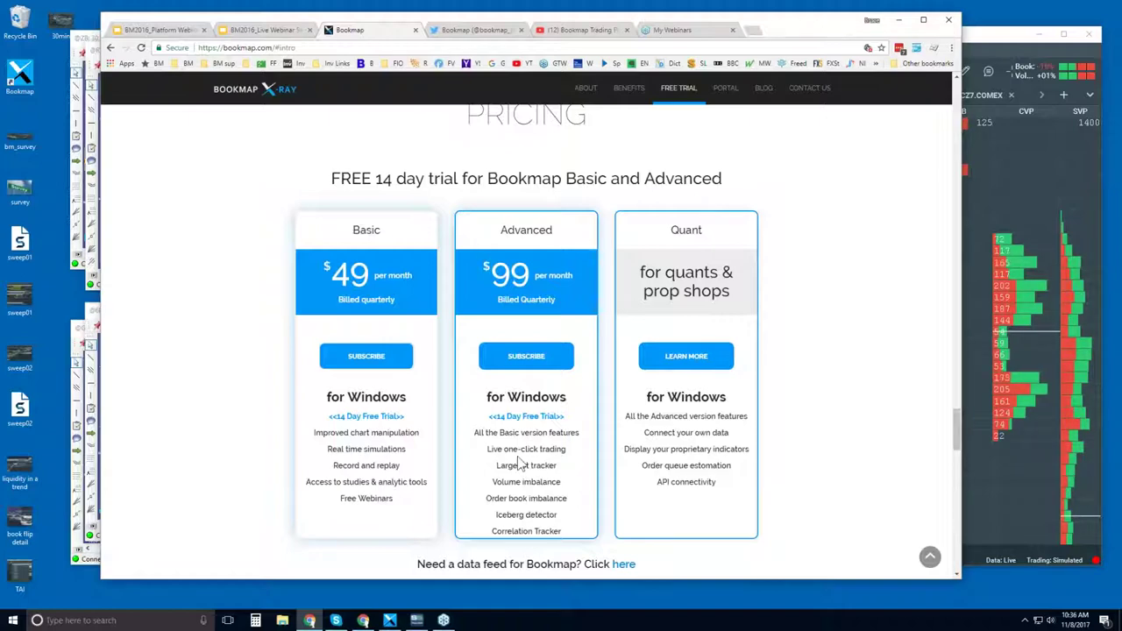
pyautogui.moveTo(486, 449); pyautogui.dragTo(566, 449)
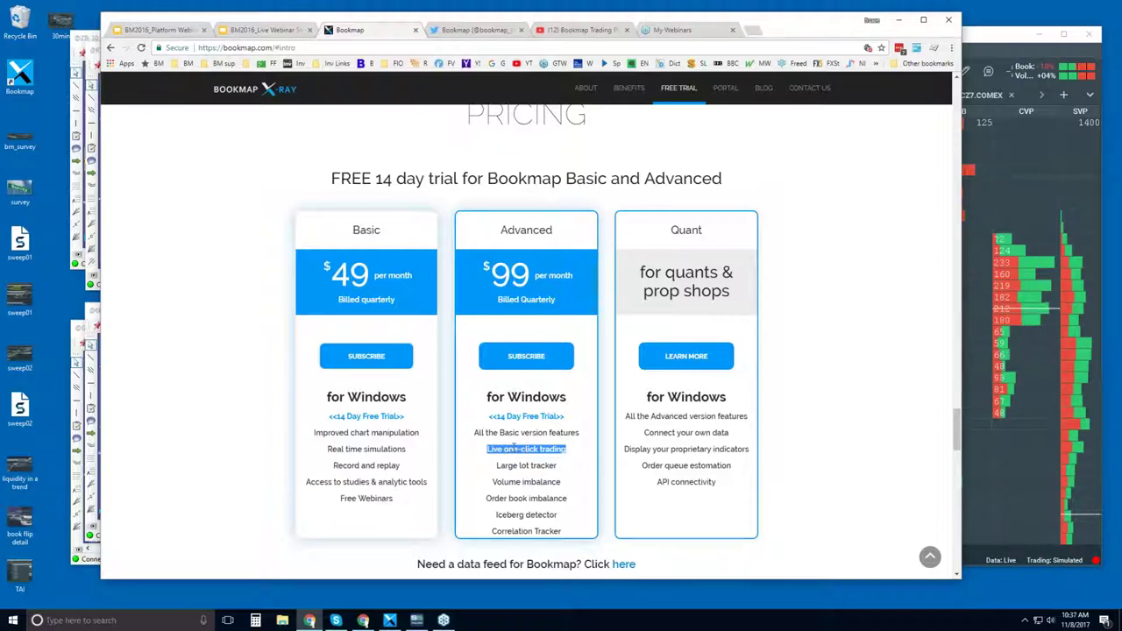
pyautogui.moveTo(508, 465); pyautogui.dragTo(563, 533)
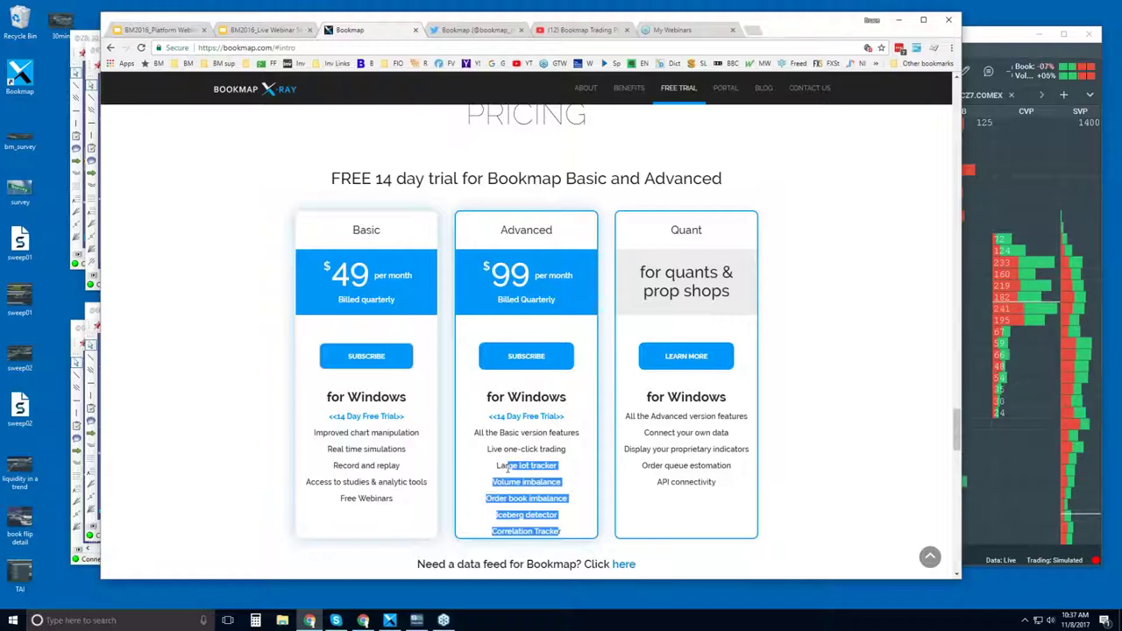
pyautogui.doubleClick(507, 465)
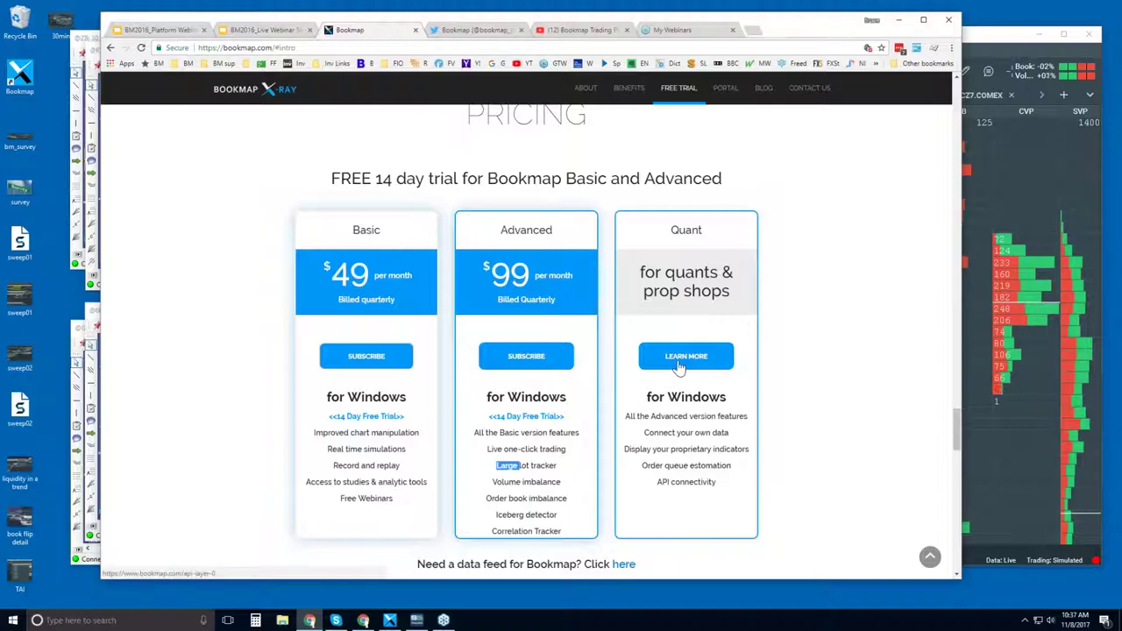
# Step: Open Bookmap's Twitter profile and view the latest tweet about the coloured heatmap
pyautogui.click(474, 34)
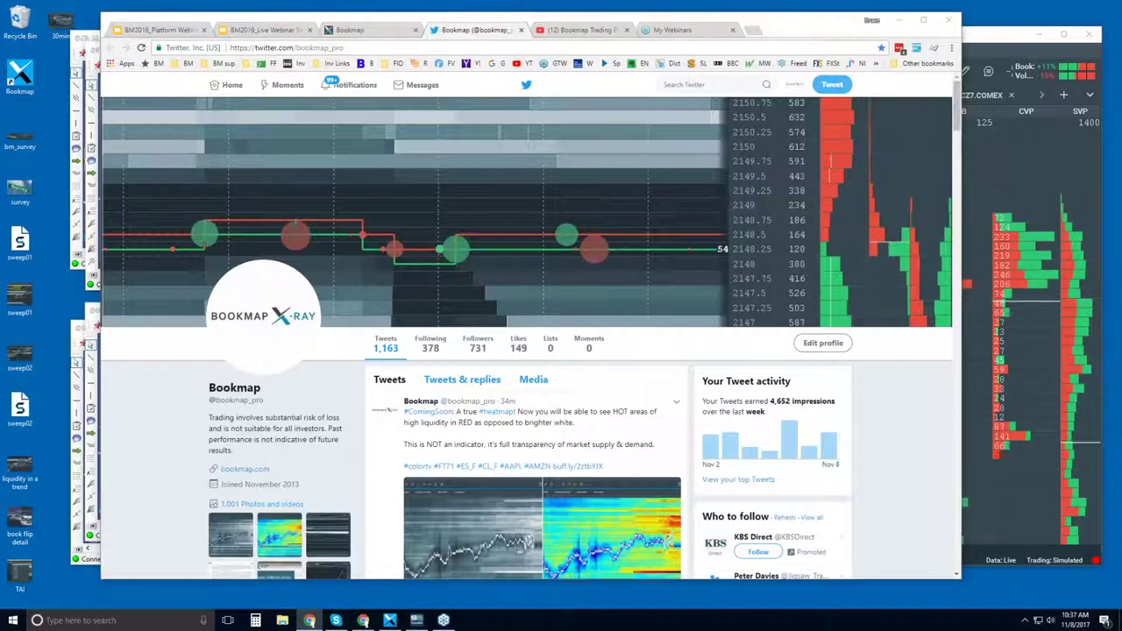
pyautogui.scroll(-1, 509, 342)
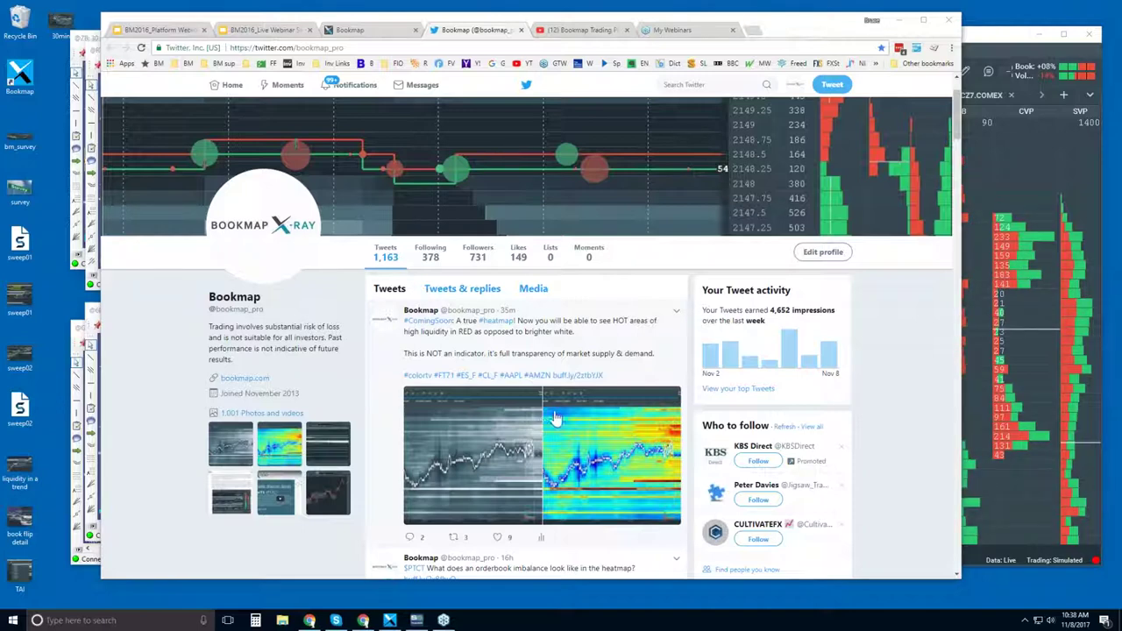
# Step: Browse the Bookmap YouTube channel's intro, Features and Components, and Order Flow video snippets playlists
pyautogui.click(573, 32)
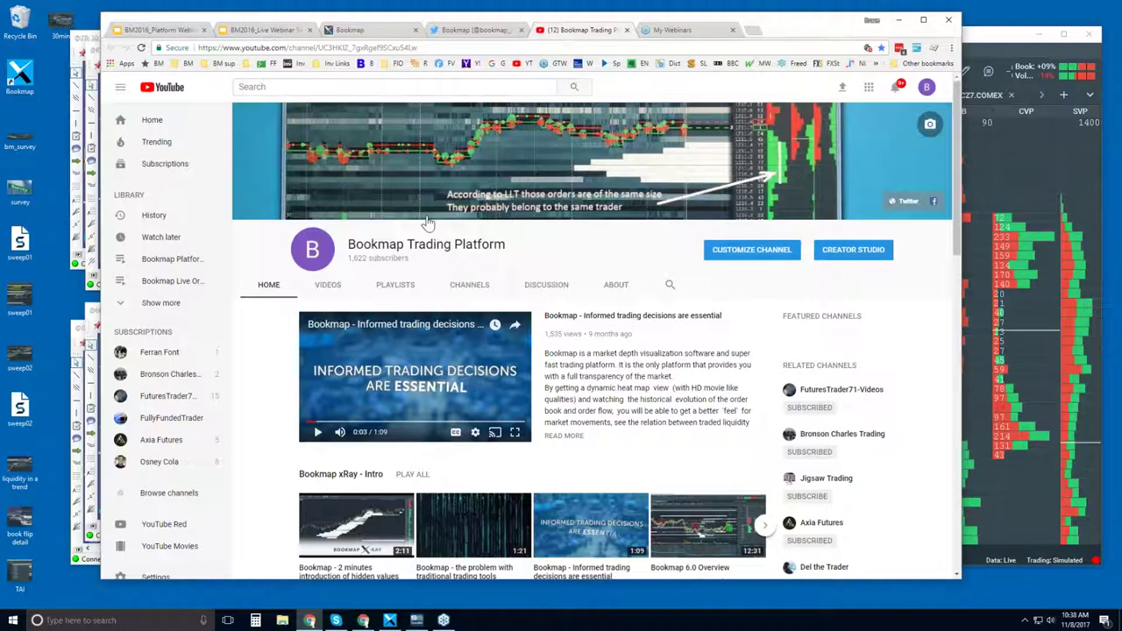
pyautogui.scroll(-2, 521, 221)
pyautogui.scroll(2, 596, 350)
pyautogui.scroll(-2, 311, 295)
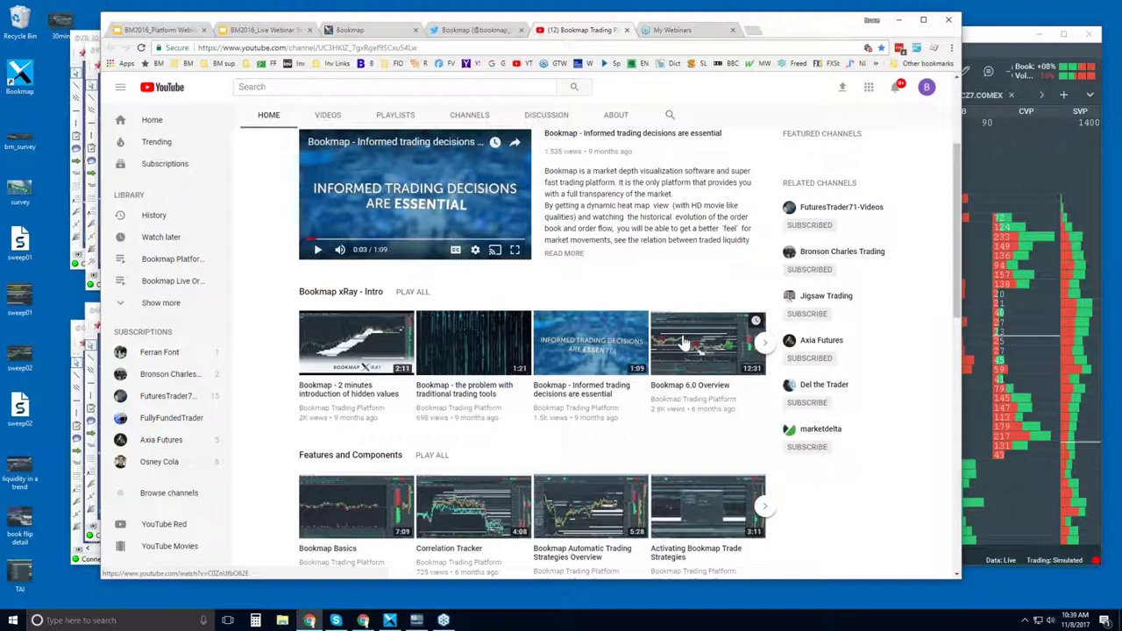
pyautogui.scroll(-1, 684, 342)
pyautogui.scroll(-3, 684, 342)
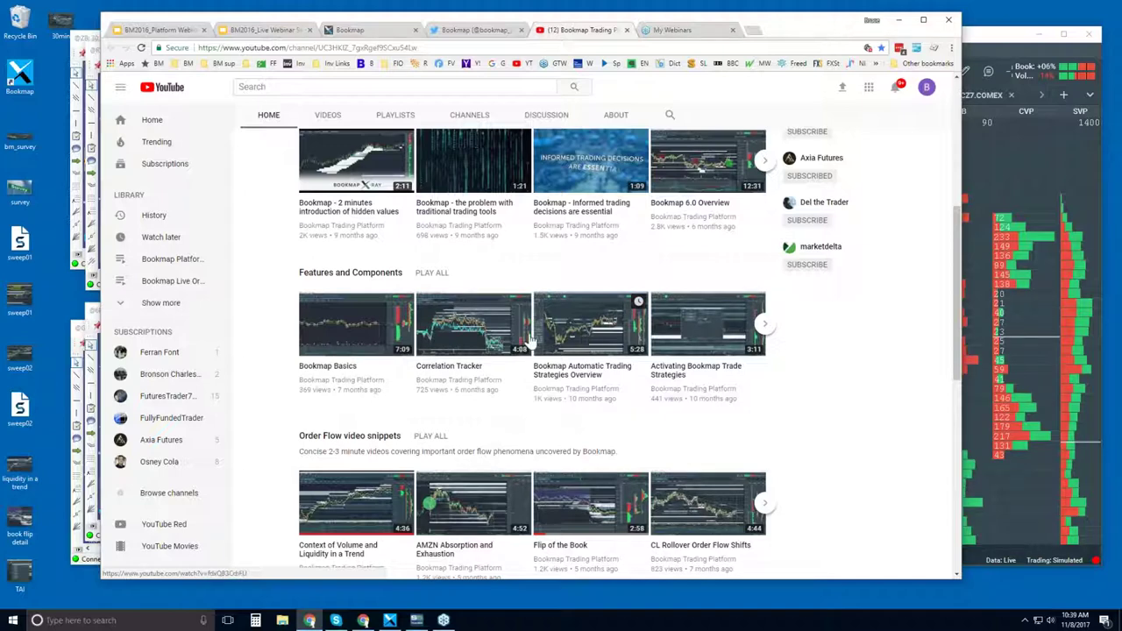
pyautogui.scroll(-1, 395, 347)
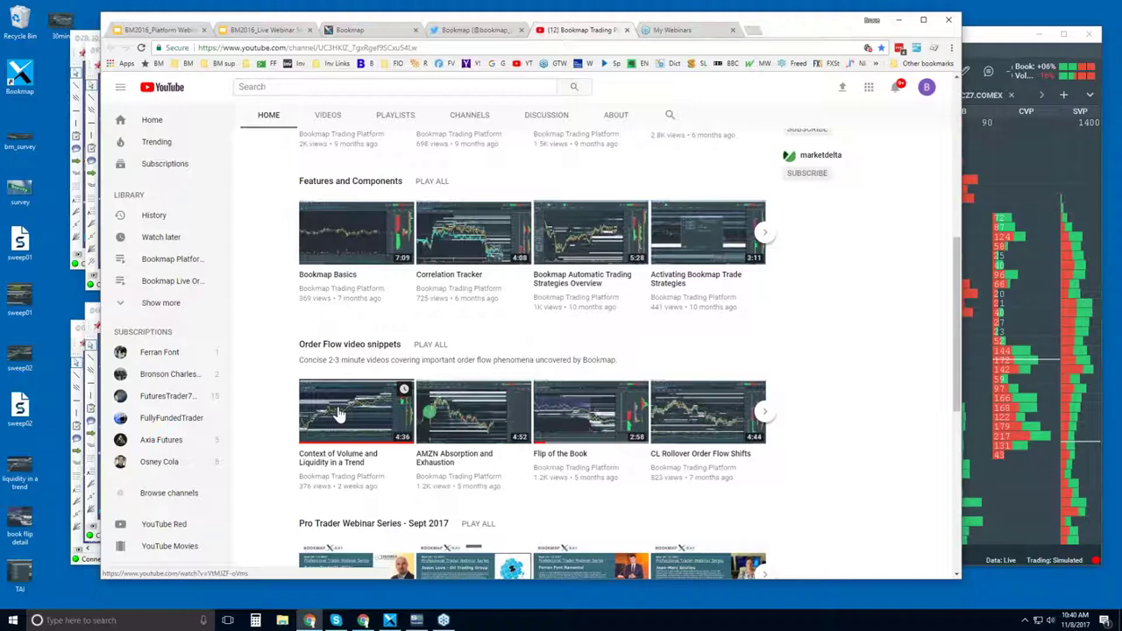
# Step: Switch to the Bookmap platform, maximize its window and show the NQZ7.CME chart's history back to about 09:50
pyautogui.click(973, 42)
pyautogui.doubleClick(974, 14)
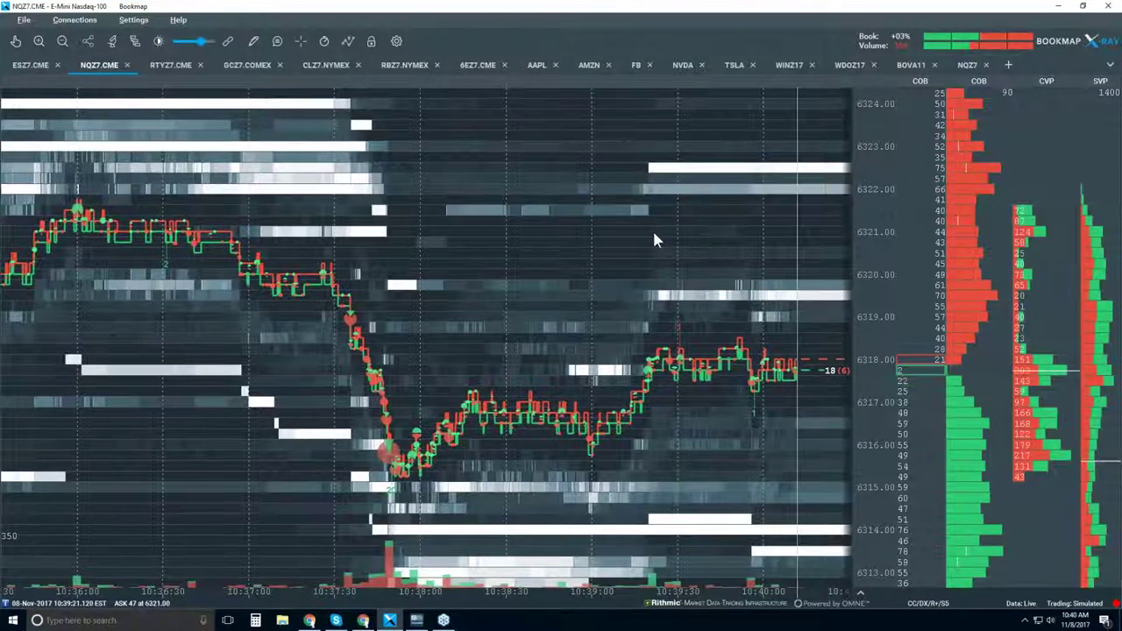
pyautogui.scroll(-1, 653, 228)
pyautogui.scroll(-4, 652, 228)
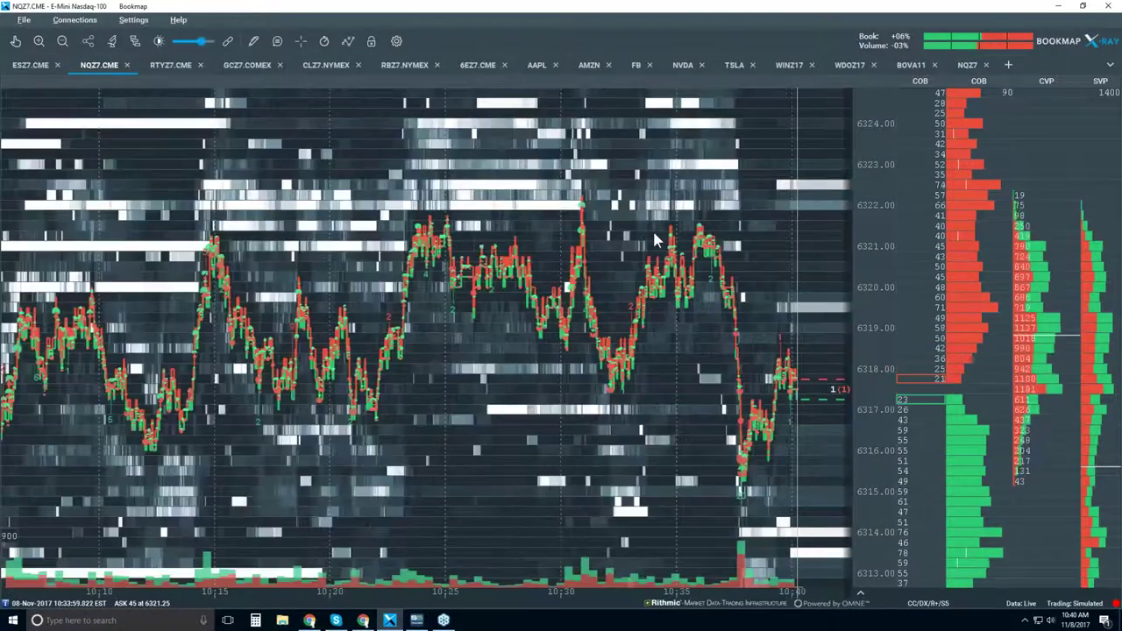
pyautogui.scroll(-2, 653, 228)
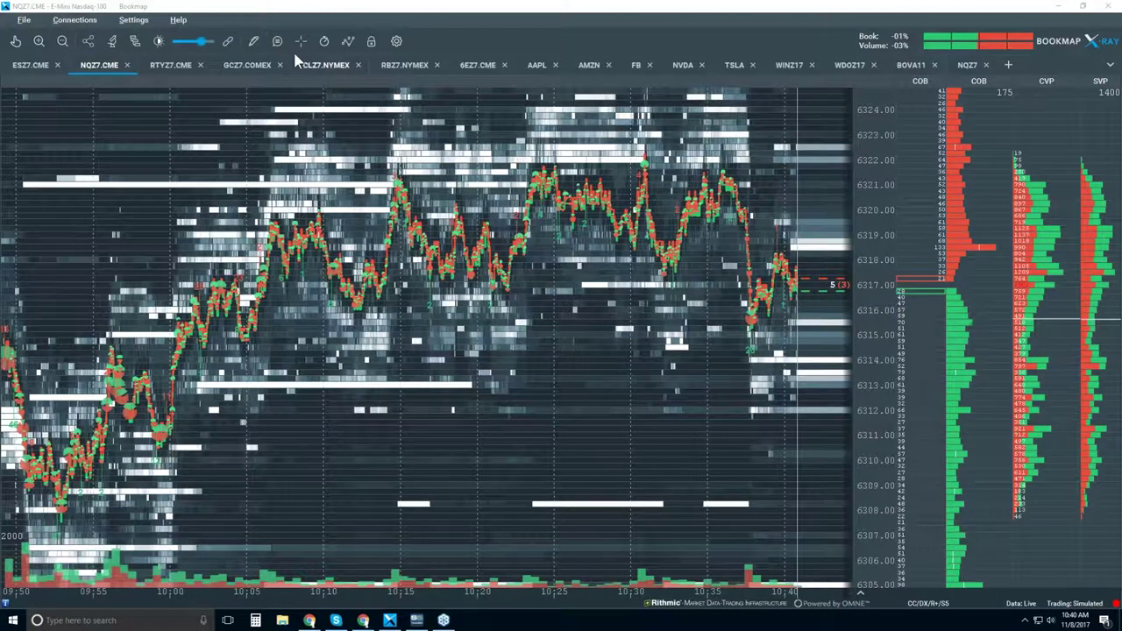
# Step: Display candlestick bars on the NQZ7.CME chart
pyautogui.click(369, 41)
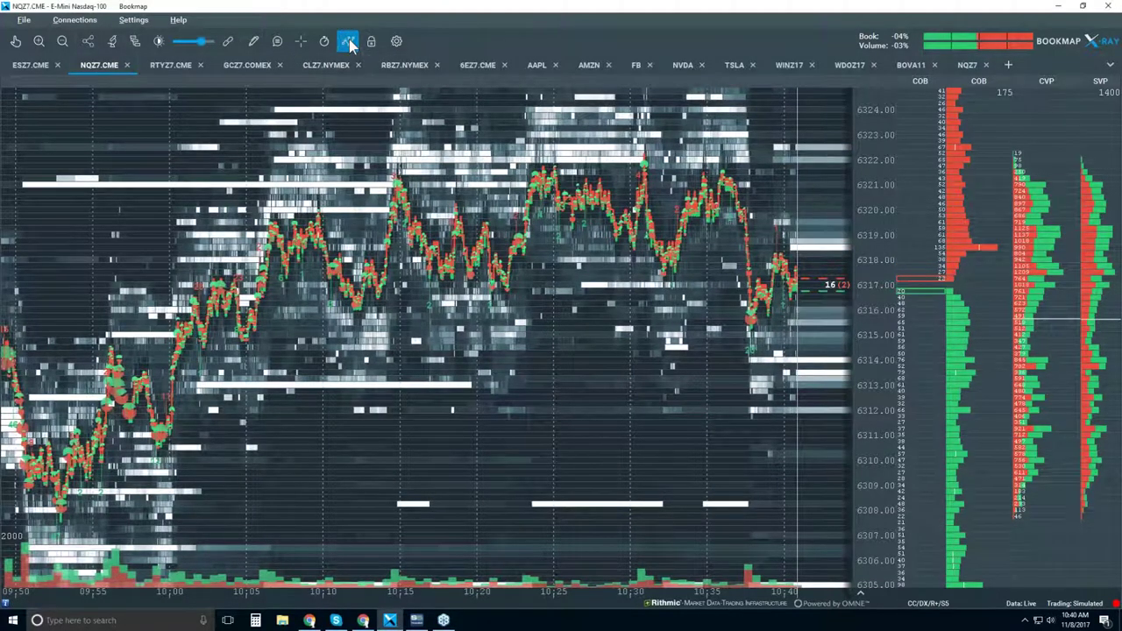
pyautogui.click(349, 42)
pyautogui.click(399, 90)
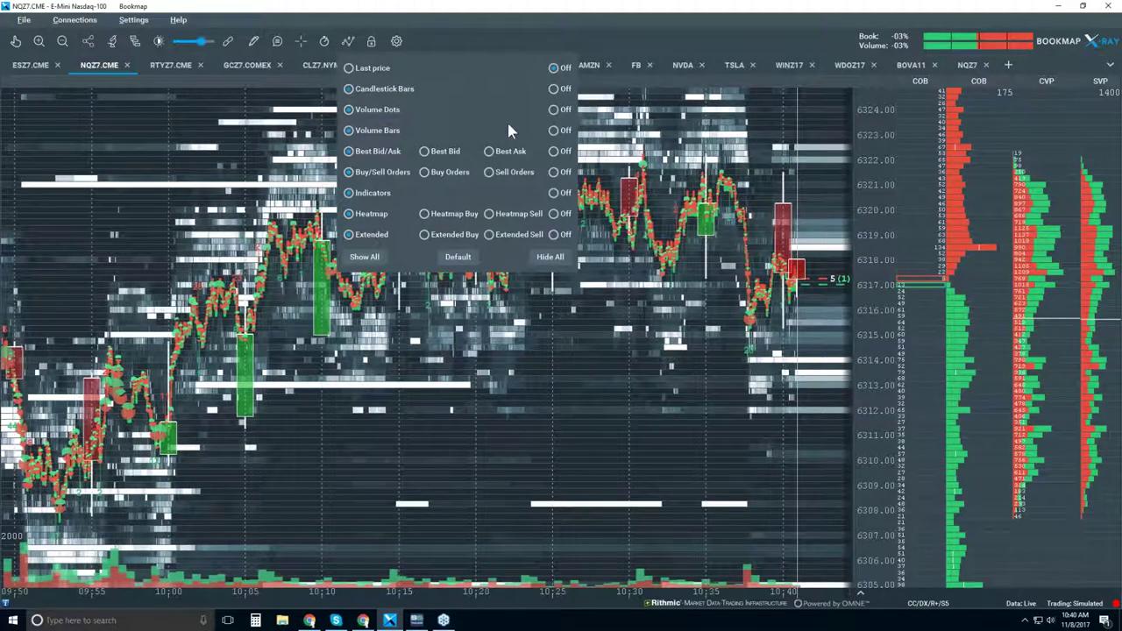
# Step: Turn off Volume Dots, Best Bid/Ask, Indicators, Heatmap and Extended on the NQZ7.CME chart
pyautogui.click(555, 109)
pyautogui.click(554, 150)
pyautogui.click(554, 193)
pyautogui.click(555, 214)
pyautogui.click(554, 236)
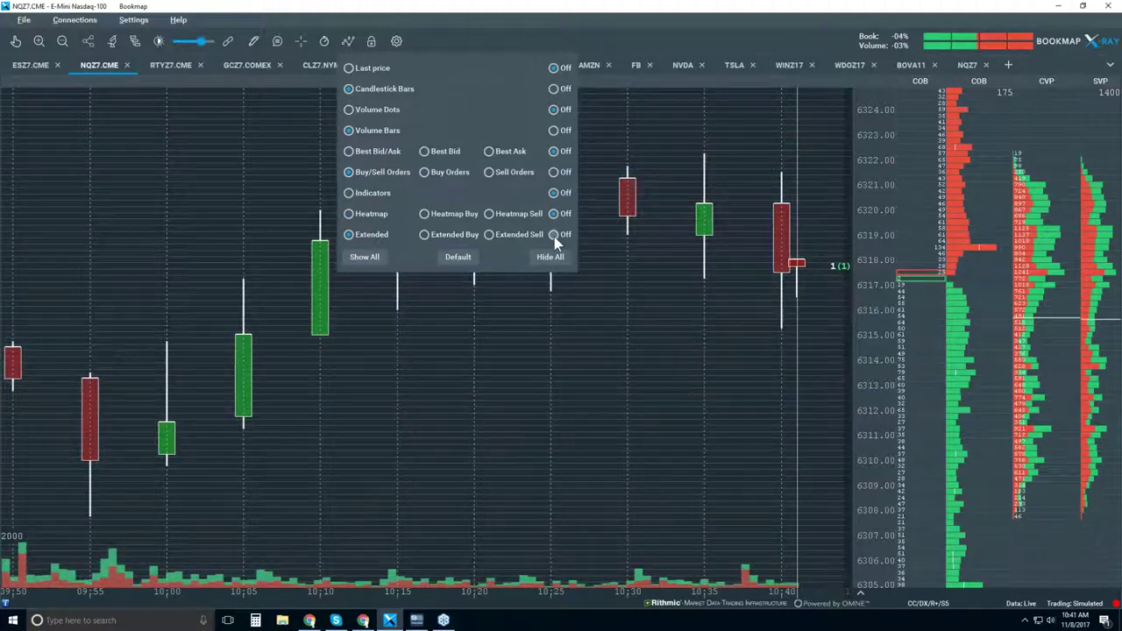
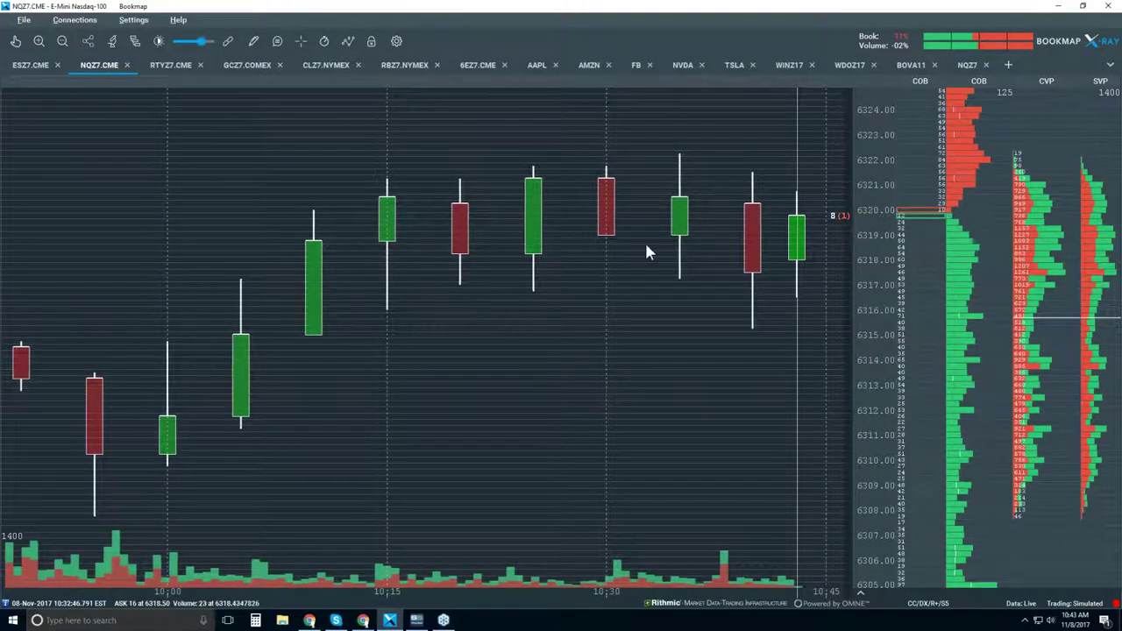
# Step: Show the Best Bid/Ask lines together with the candlesticks on the NQZ7.CME chart
pyautogui.click(351, 40)
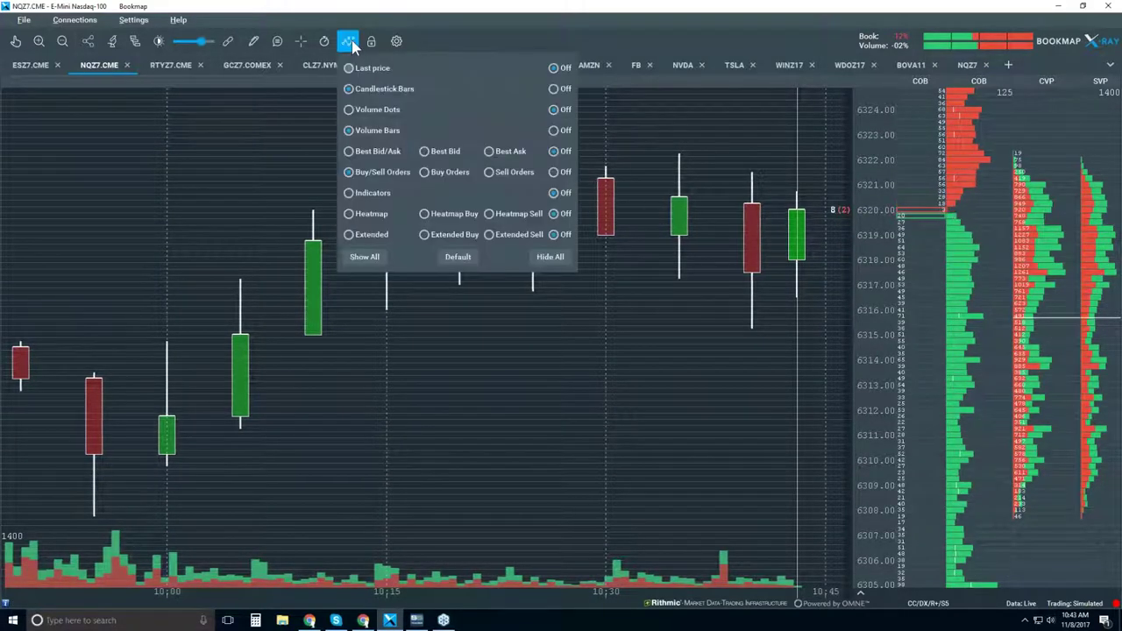
pyautogui.click(350, 151)
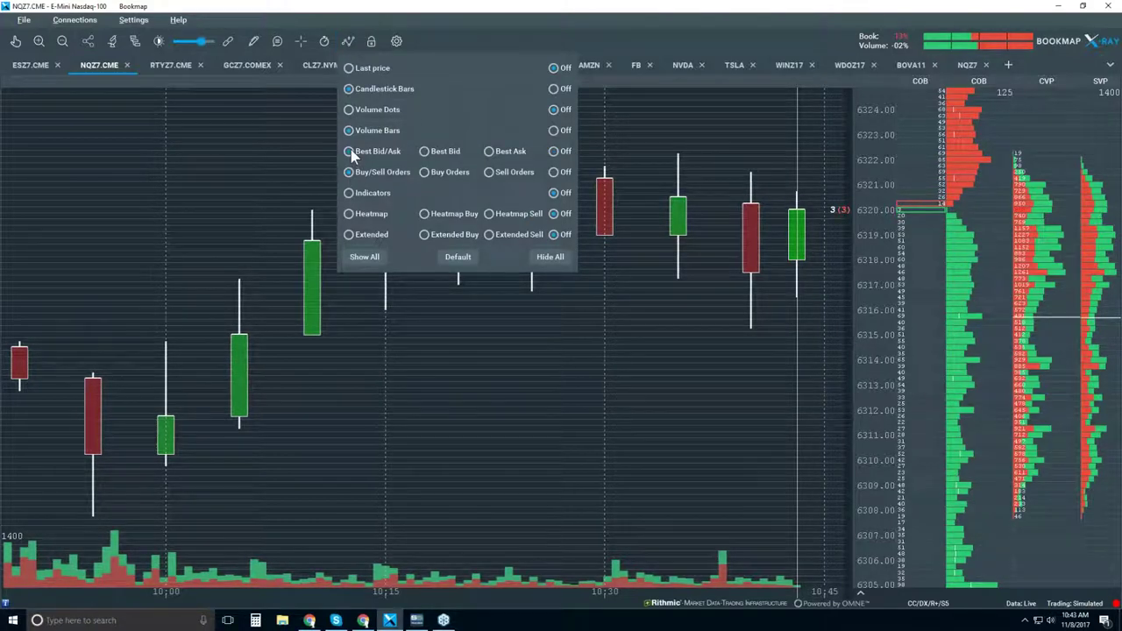
pyautogui.click(299, 147)
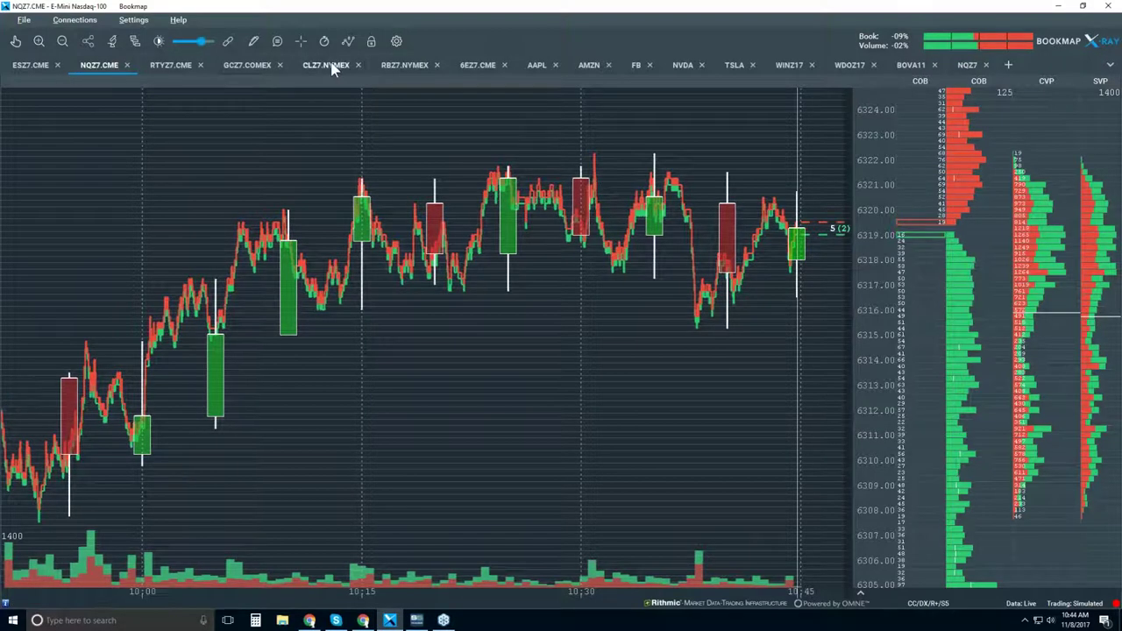
# Step: Add the Volume Dots to the NQZ7.CME candlestick and bid/ask chart
pyautogui.scroll(-1, 480, 250)
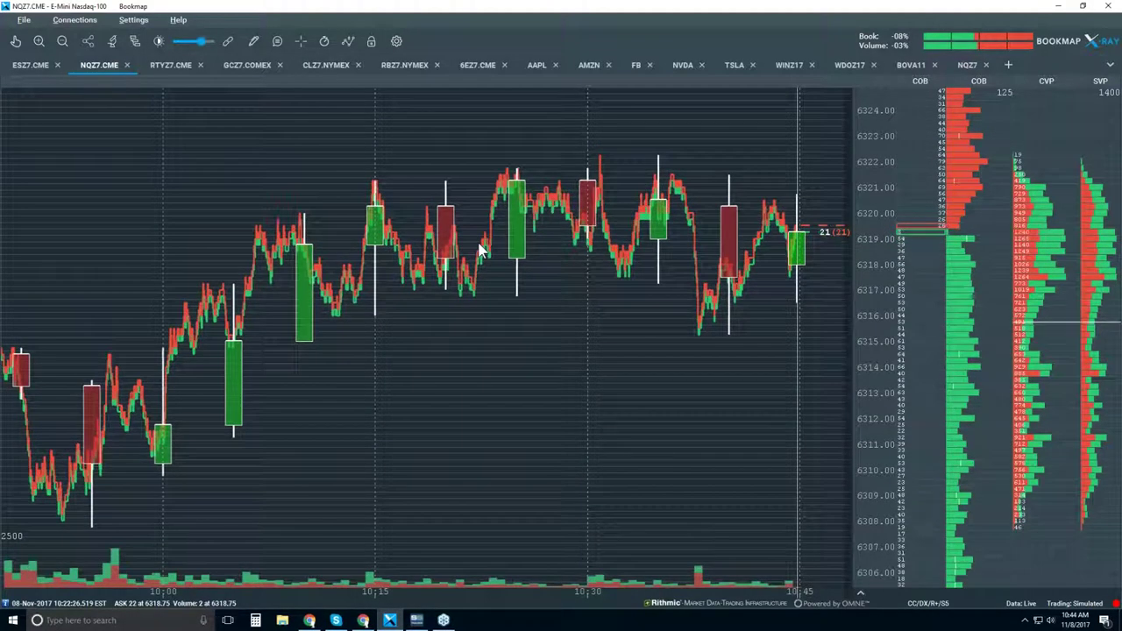
pyautogui.click(348, 45)
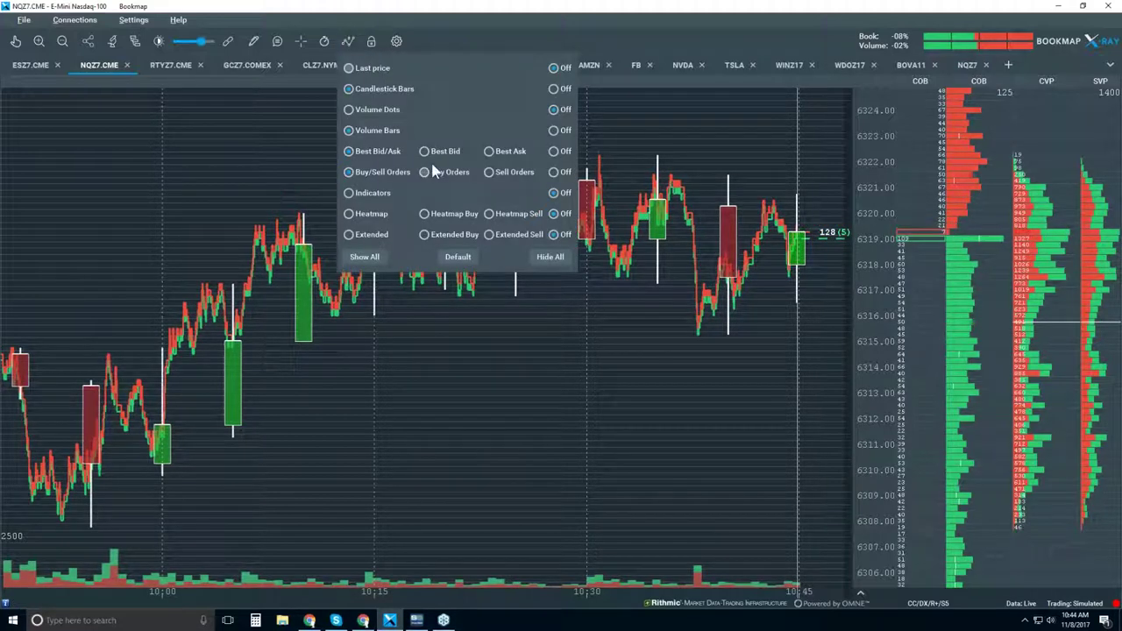
pyautogui.click(388, 111)
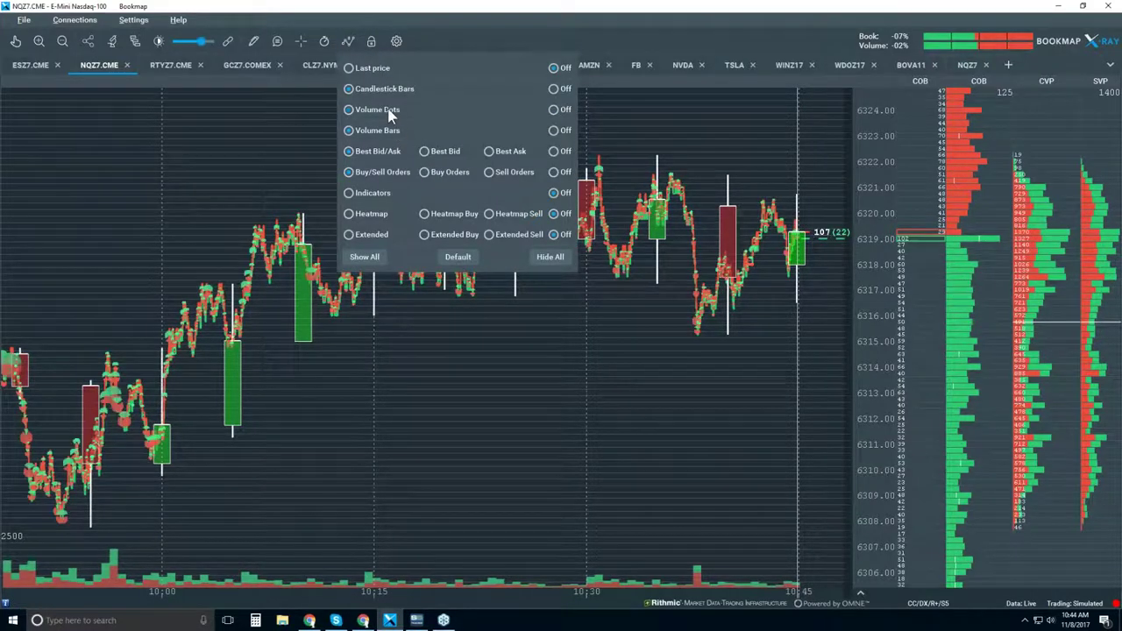
pyautogui.click(462, 301)
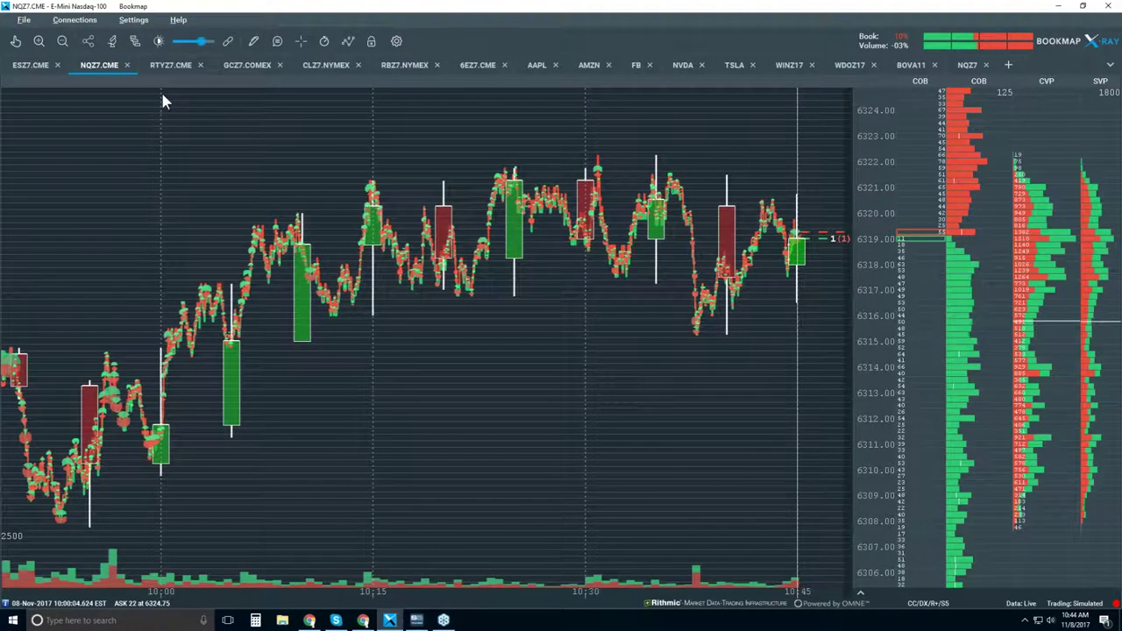
# Step: Restore the default Volume Dots settings for NQZ7.CME and slightly reduce the dot size
pyautogui.click(112, 42)
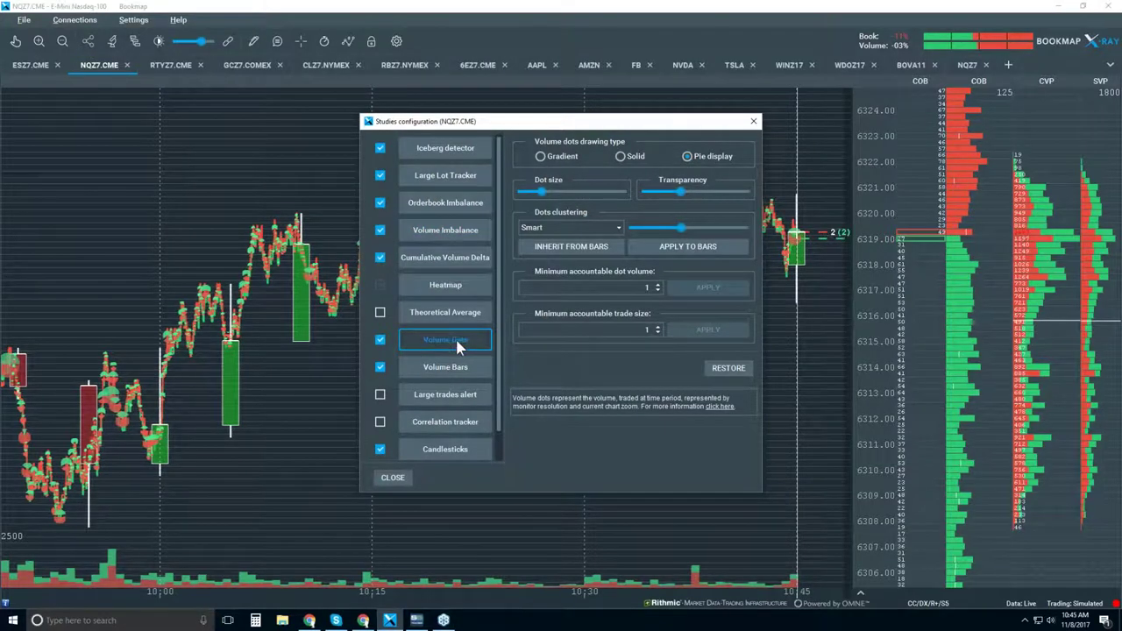
pyautogui.click(733, 369)
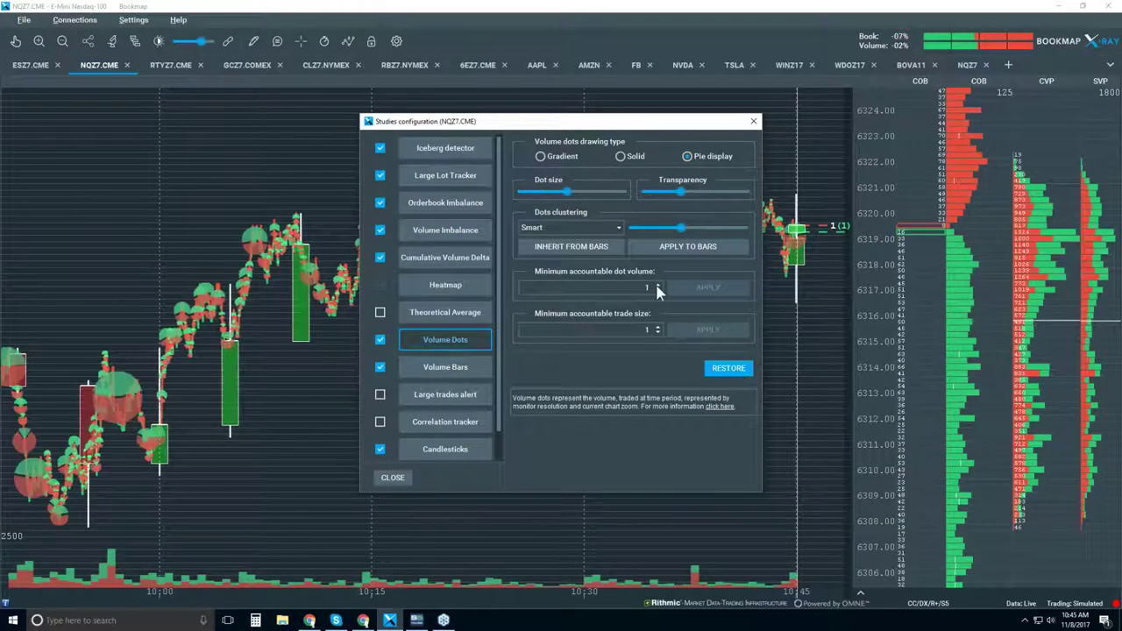
pyautogui.moveTo(556, 123); pyautogui.dragTo(848, 123)
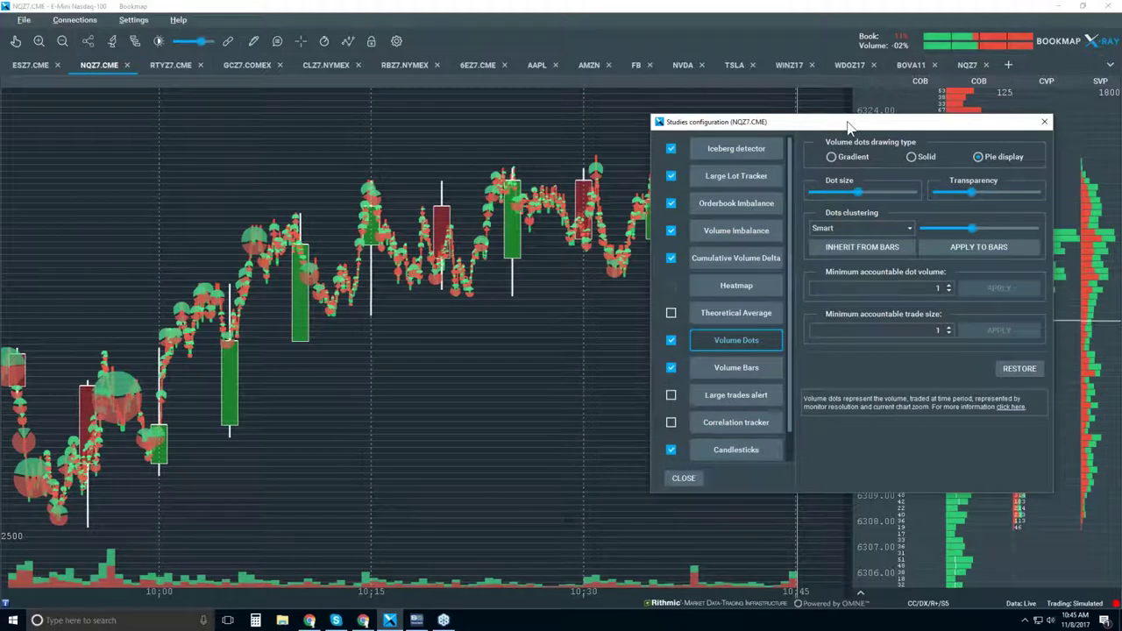
pyautogui.click(851, 192)
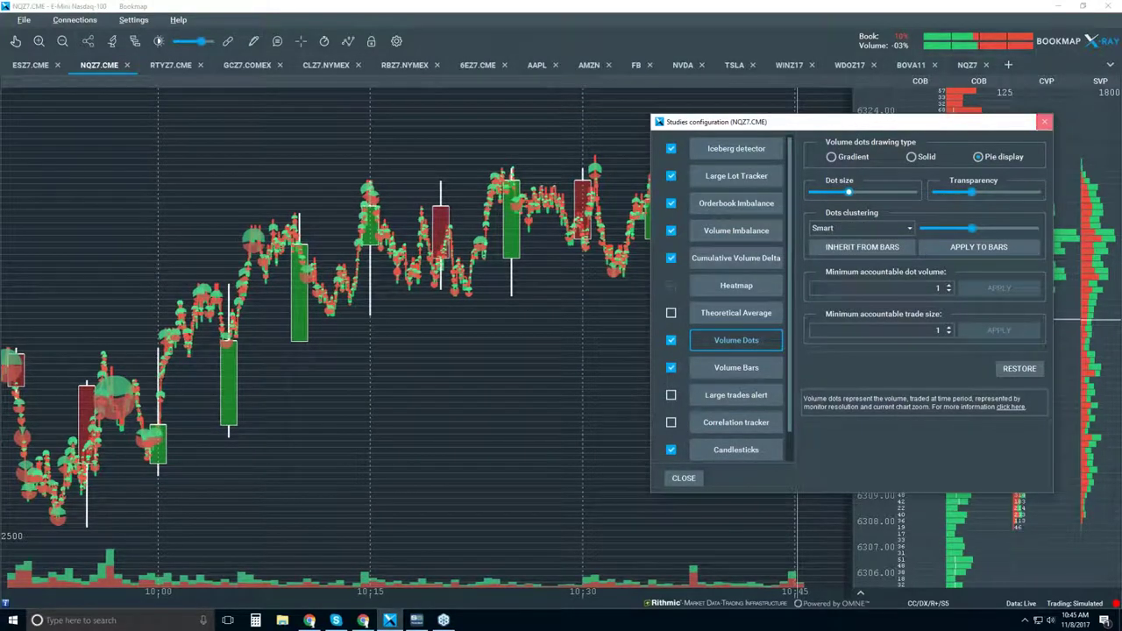
pyautogui.click(1045, 122)
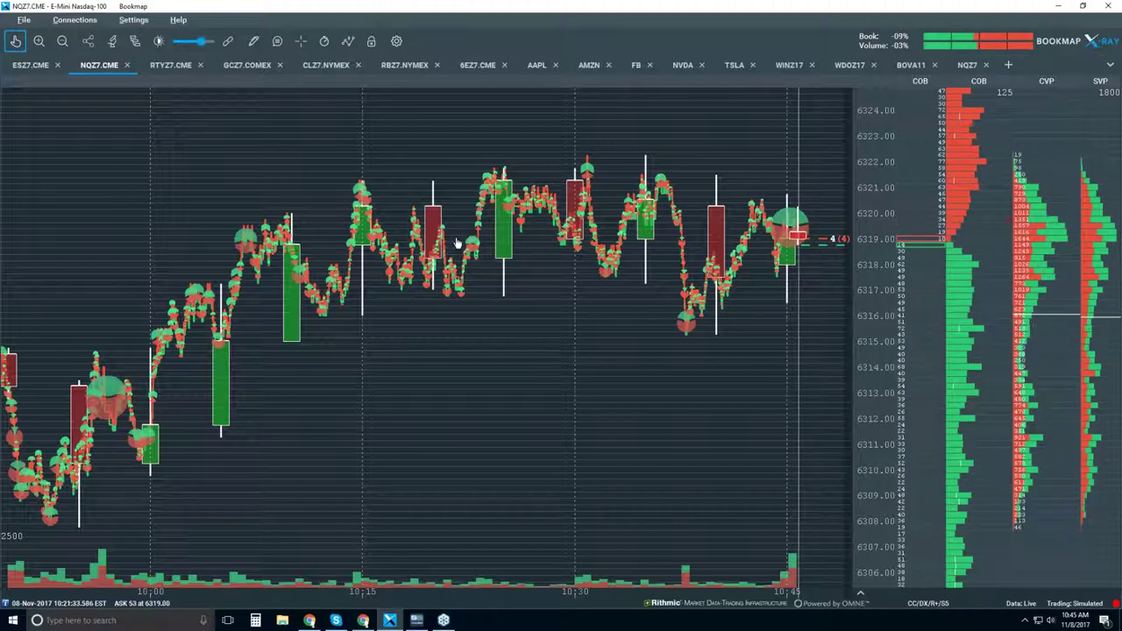
# Step: Examine the volume dot at 10:22:44 near 6319.00 down to the millisecond scale, including the brief bid/ask jump beside it
pyautogui.scroll(5, 473, 248)
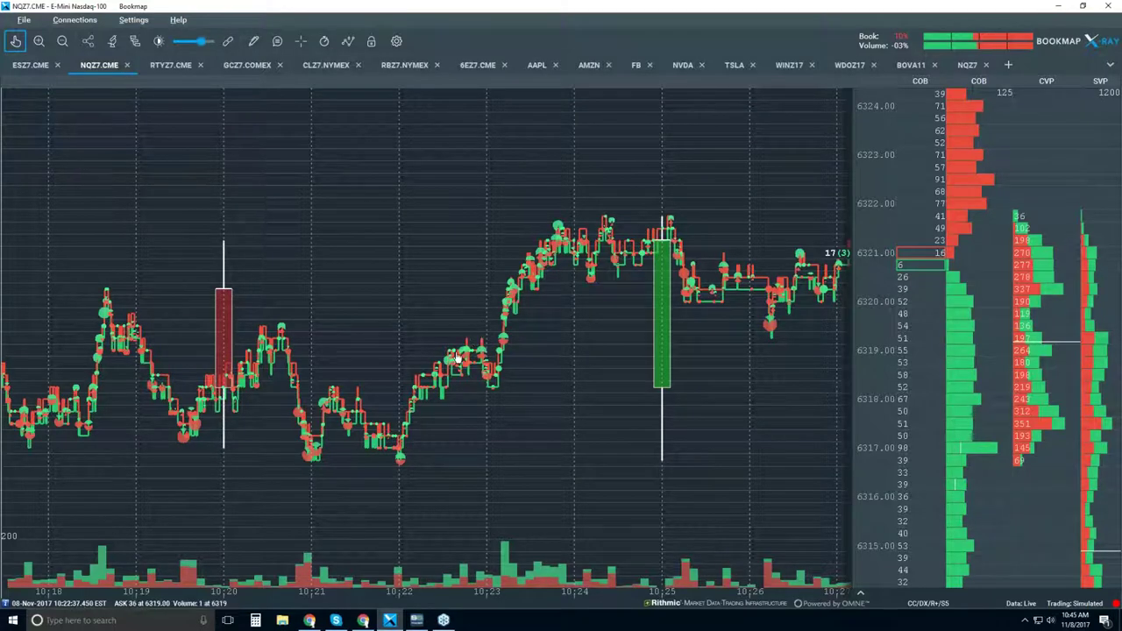
pyautogui.scroll(3, 474, 340)
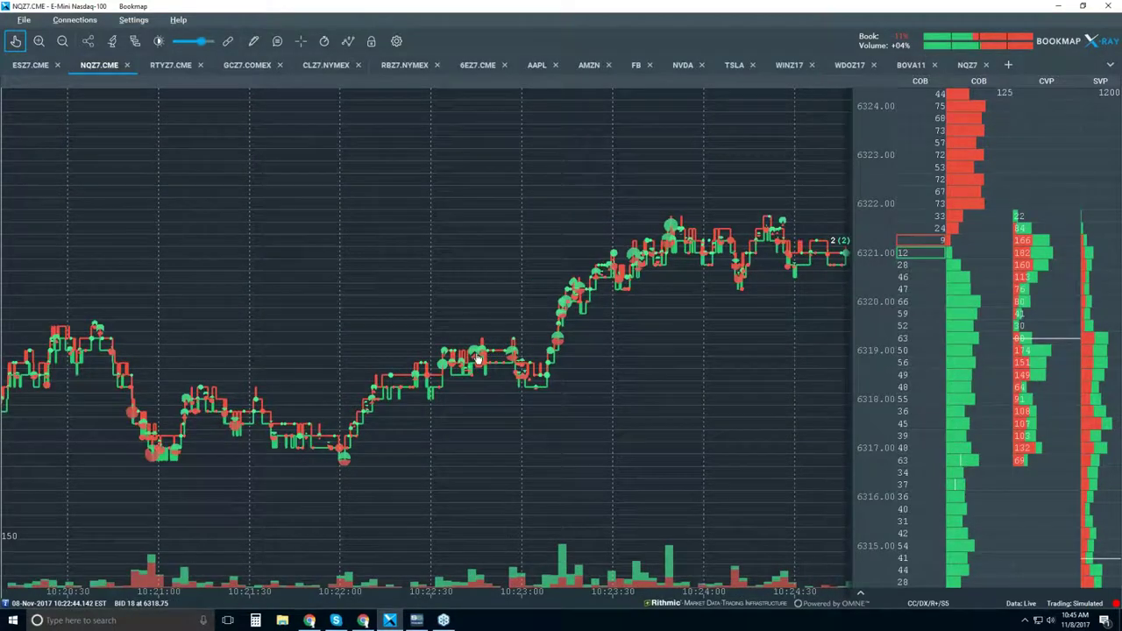
pyautogui.scroll(4, 480, 357)
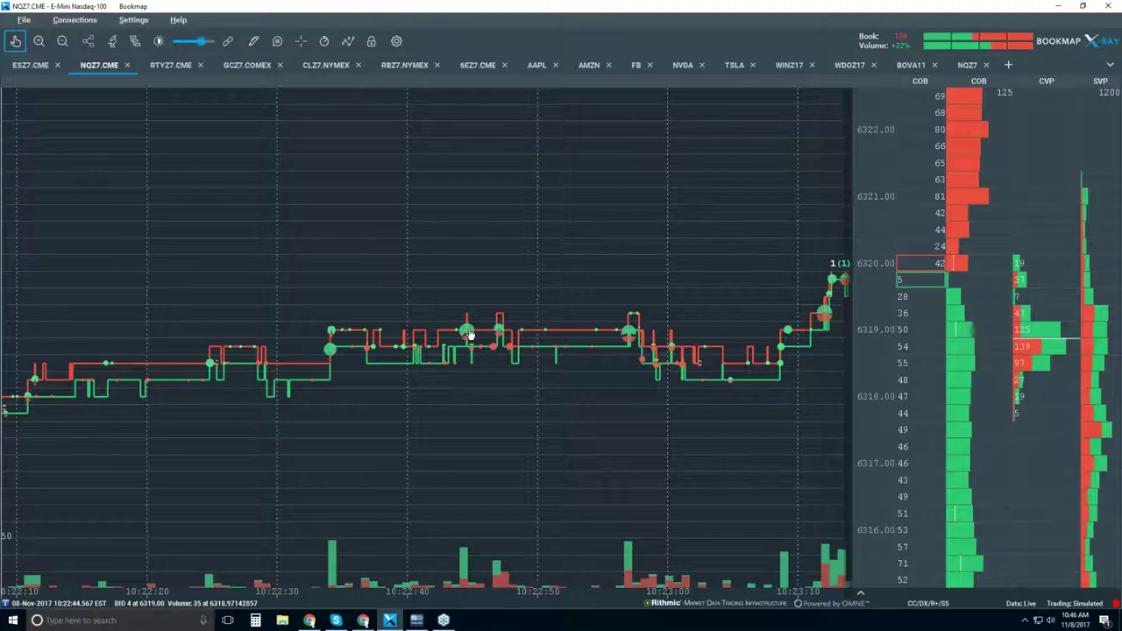
pyautogui.scroll(3, 470, 335)
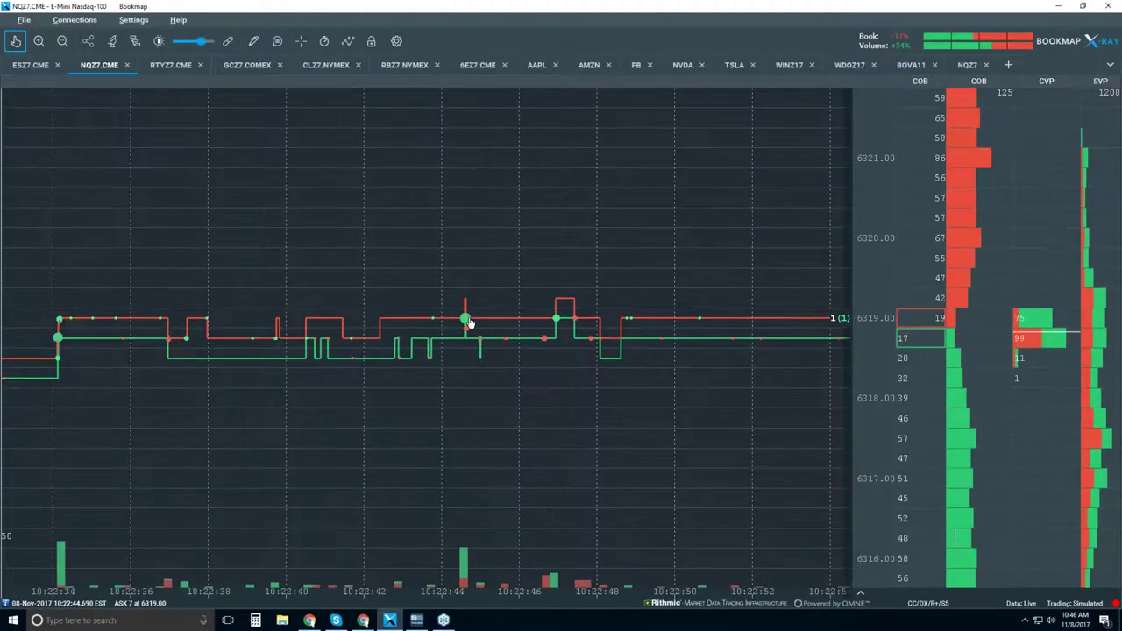
pyautogui.scroll(5, 470, 324)
pyautogui.scroll(2, 474, 334)
pyautogui.scroll(1, 597, 332)
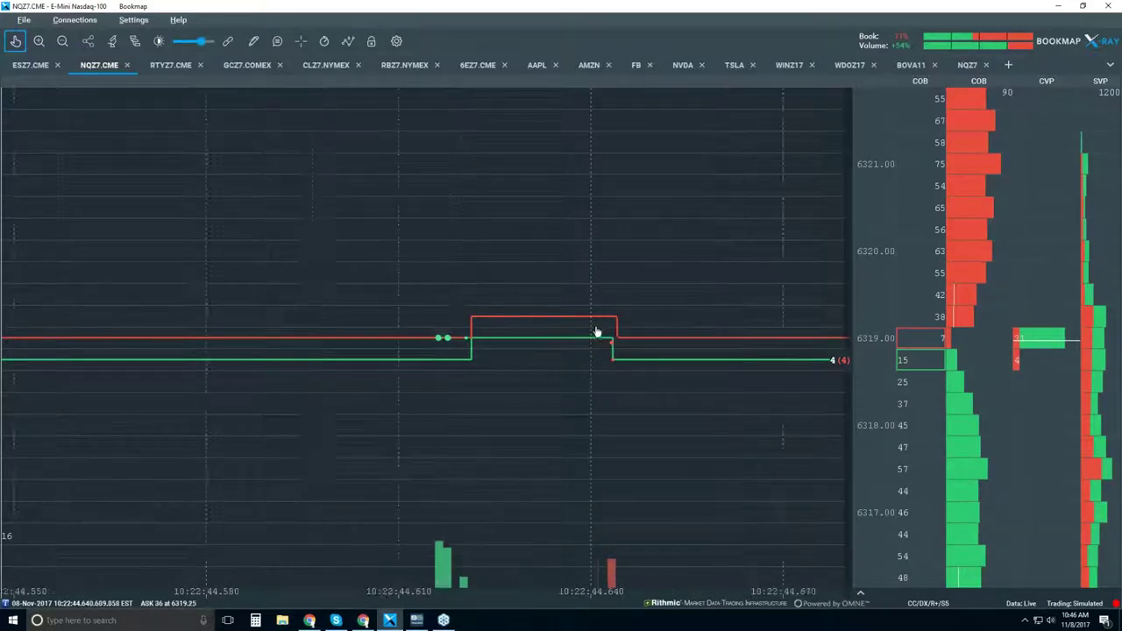
pyautogui.scroll(1, 596, 332)
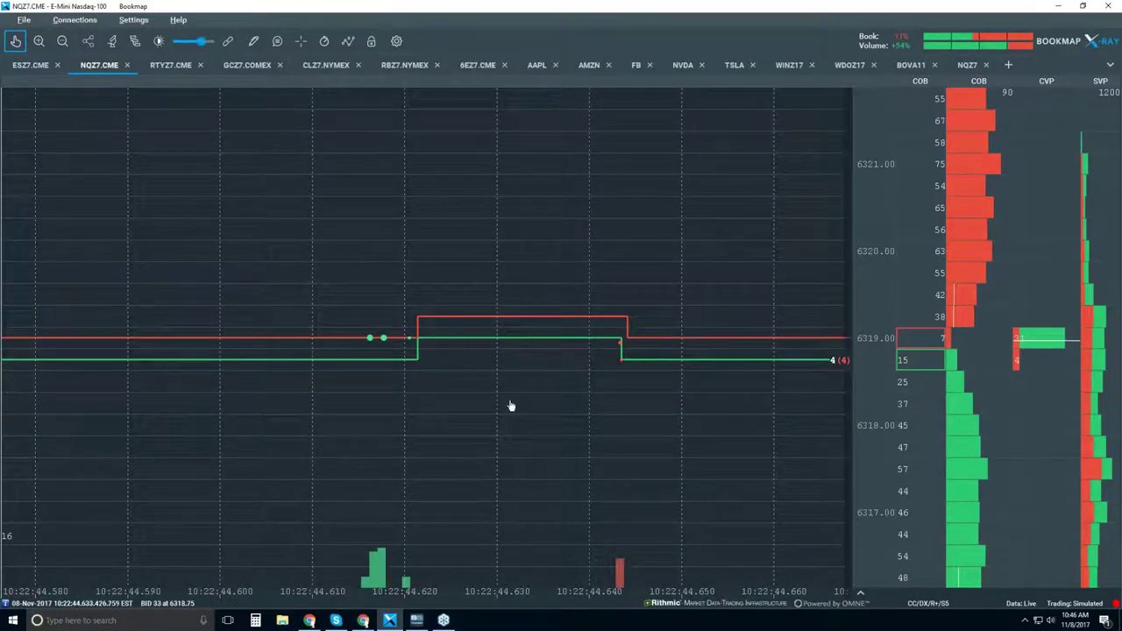
pyautogui.scroll(1, 554, 472)
pyautogui.moveTo(501, 597); pyautogui.dragTo(453, 597)
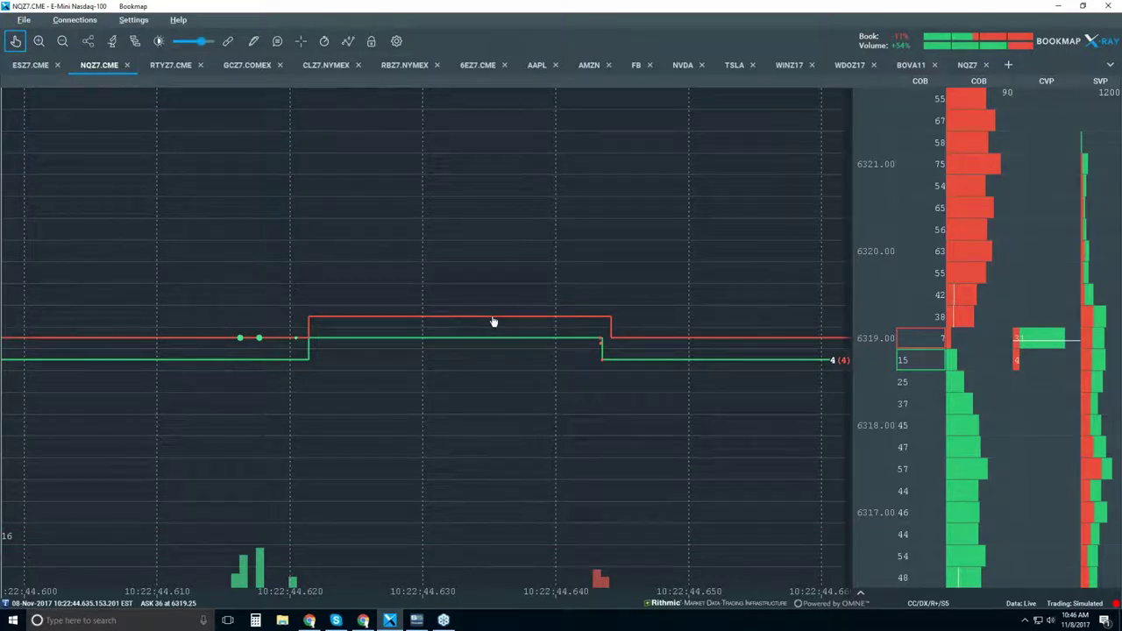
pyautogui.moveTo(421, 354); pyautogui.dragTo(483, 401)
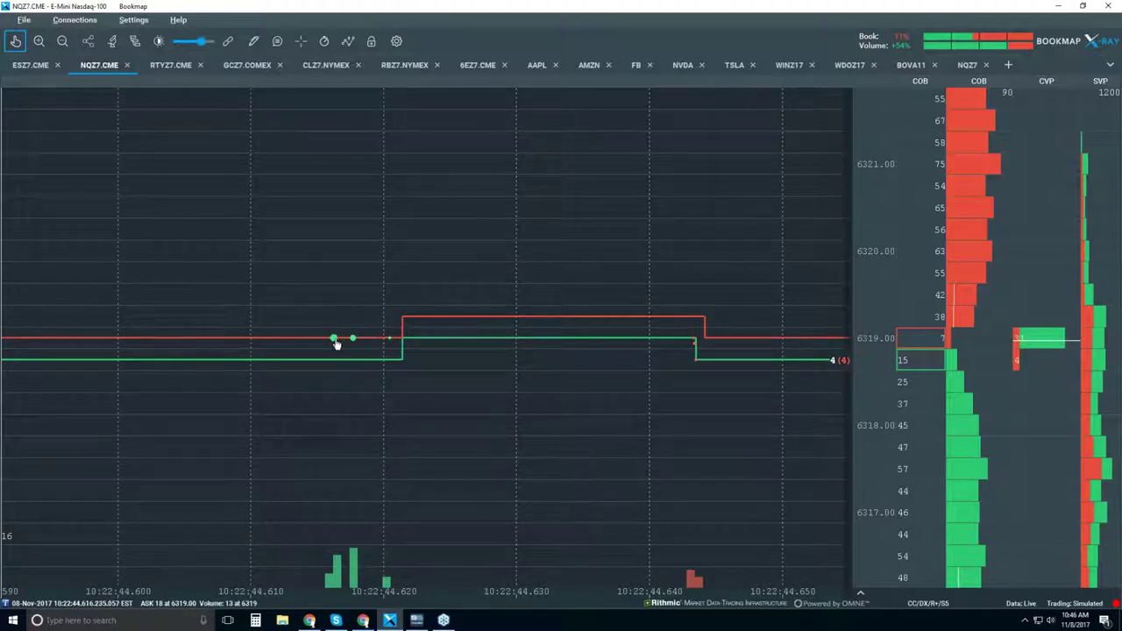
# Step: Examine the individual trades within the first buy dot at 10:22:44.616 at the microsecond scale
pyautogui.scroll(10, 336, 344)
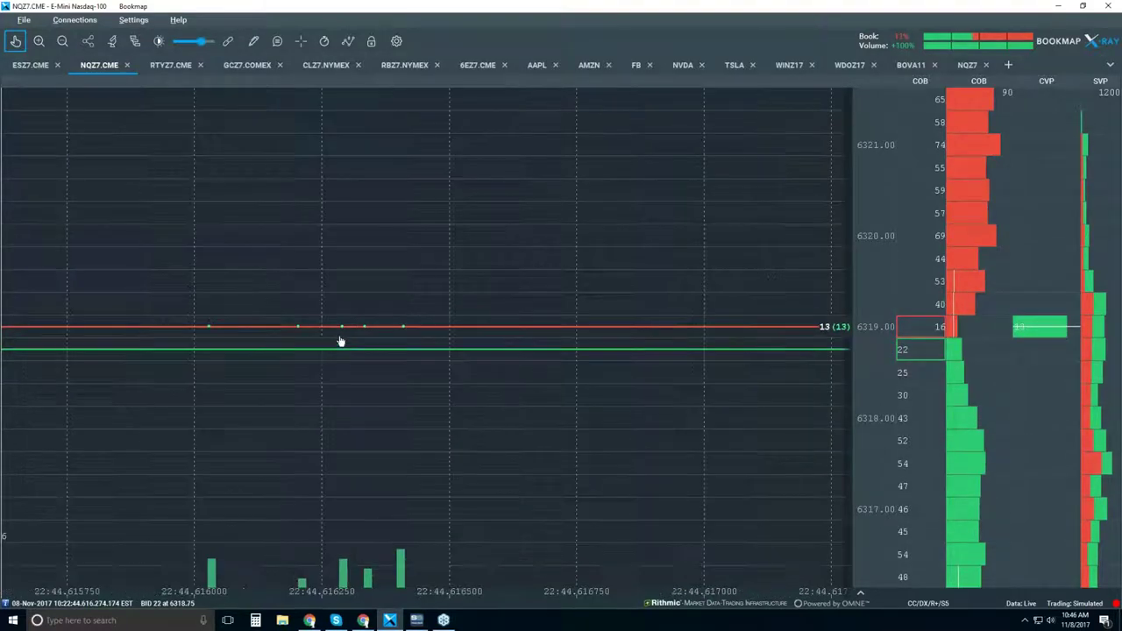
pyautogui.scroll(2, 347, 339)
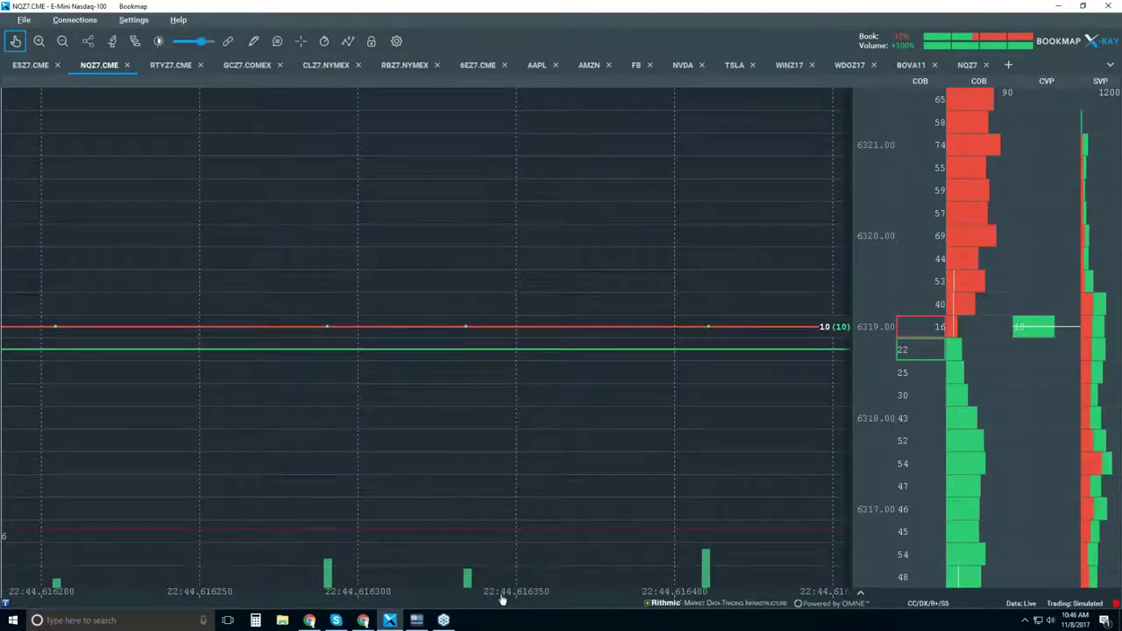
pyautogui.scroll(10, 468, 334)
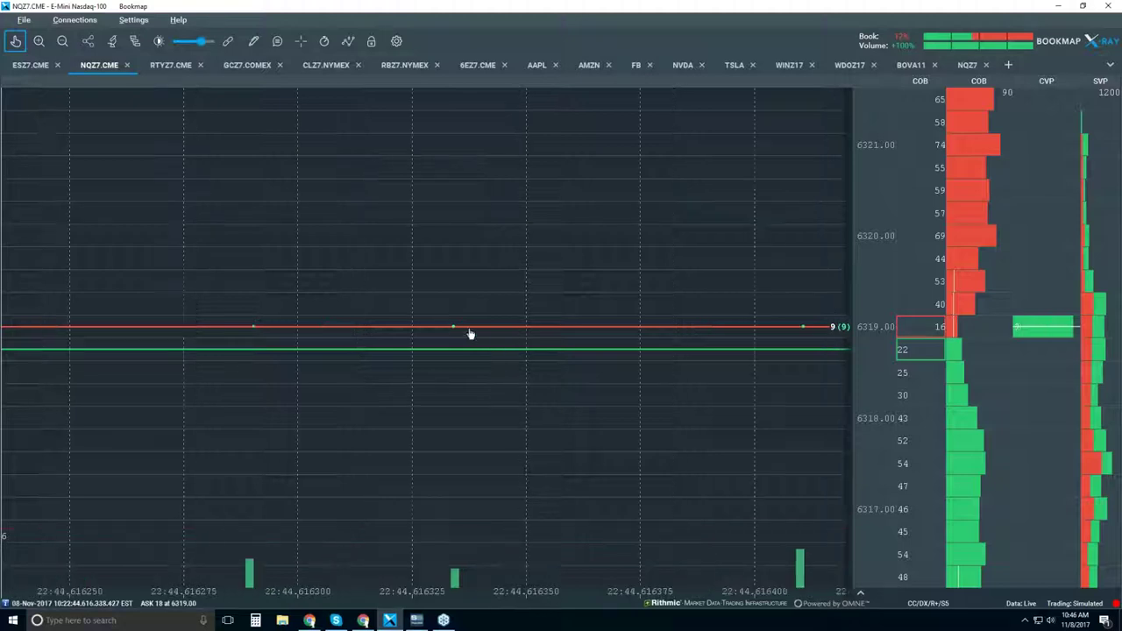
pyautogui.scroll(4, 413, 351)
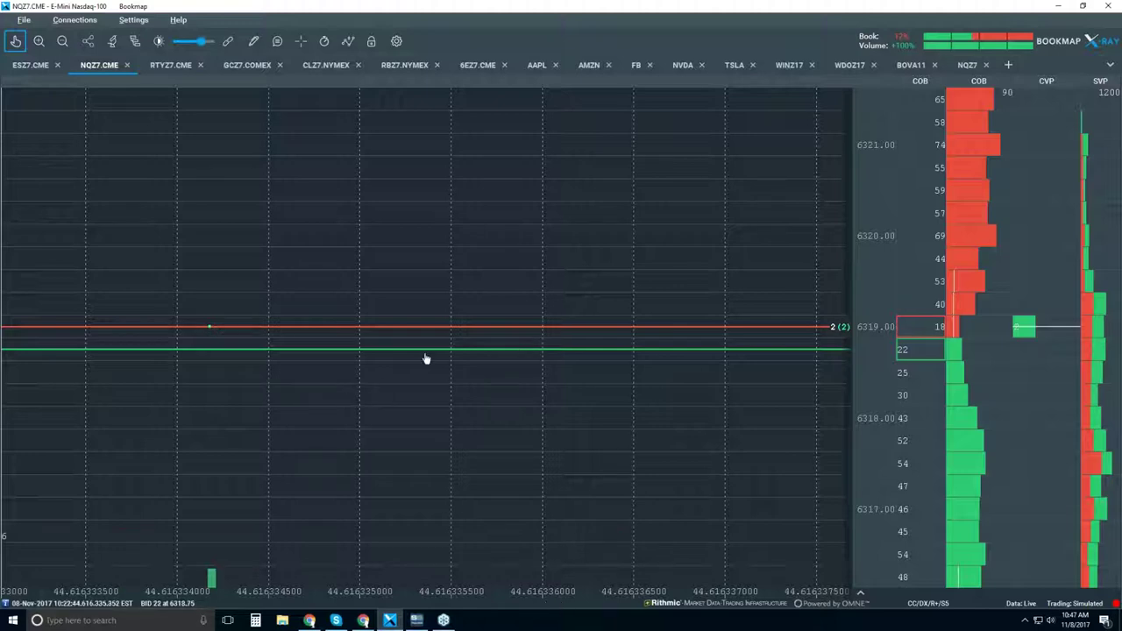
pyautogui.scroll(-3, 470, 374)
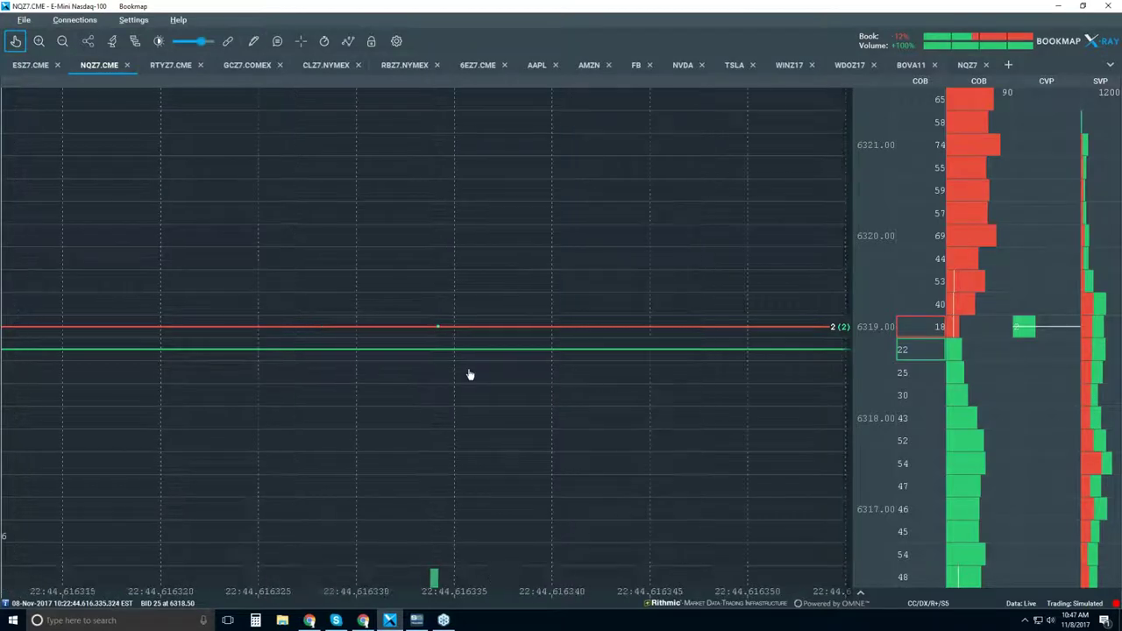
pyautogui.scroll(-10, 470, 374)
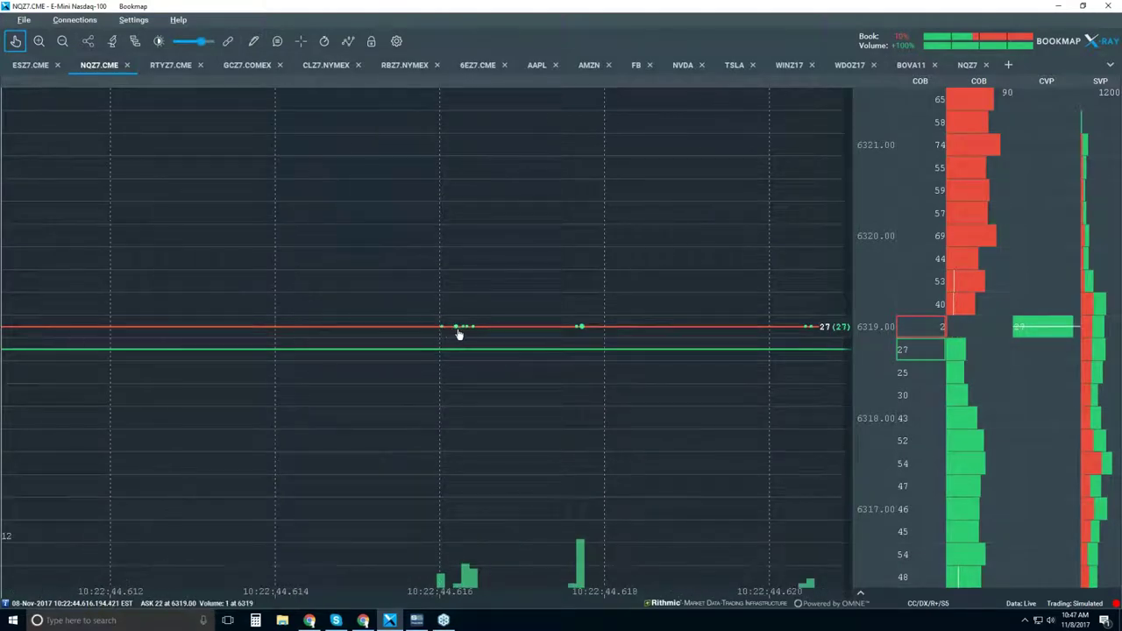
# Step: Enable the chart's pop-up data tips and inspect the buy volume and ask sizes leading into the 10:22:44.62 price jump
pyautogui.click(277, 44)
pyautogui.scroll(2, 454, 333)
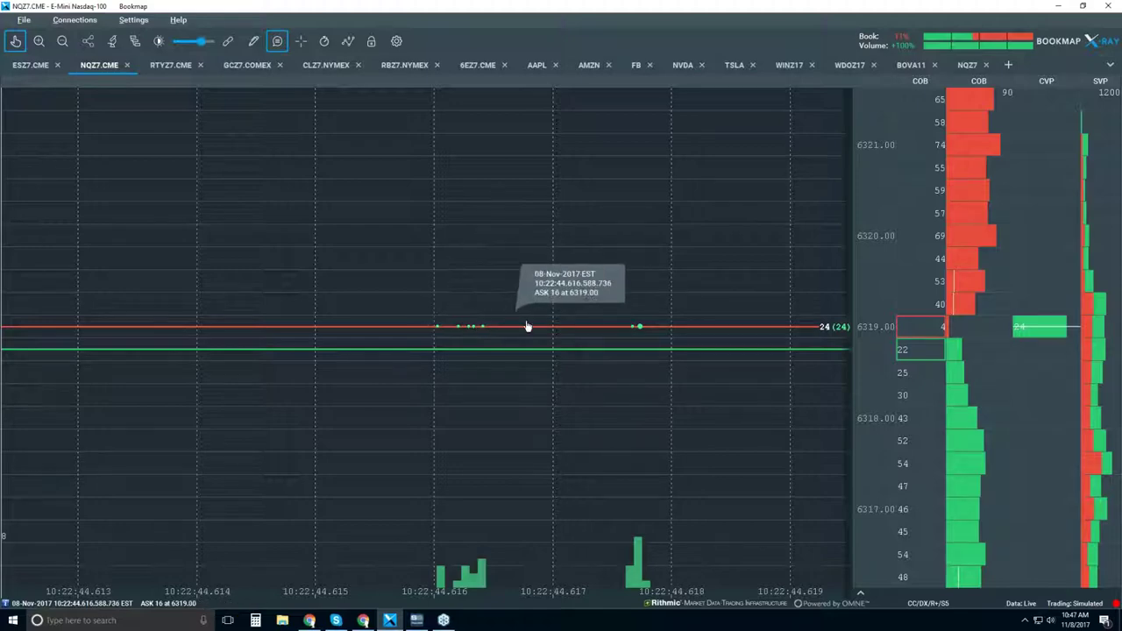
pyautogui.scroll(-3, 509, 292)
pyautogui.scroll(-5, 509, 292)
pyautogui.scroll(-2, 509, 292)
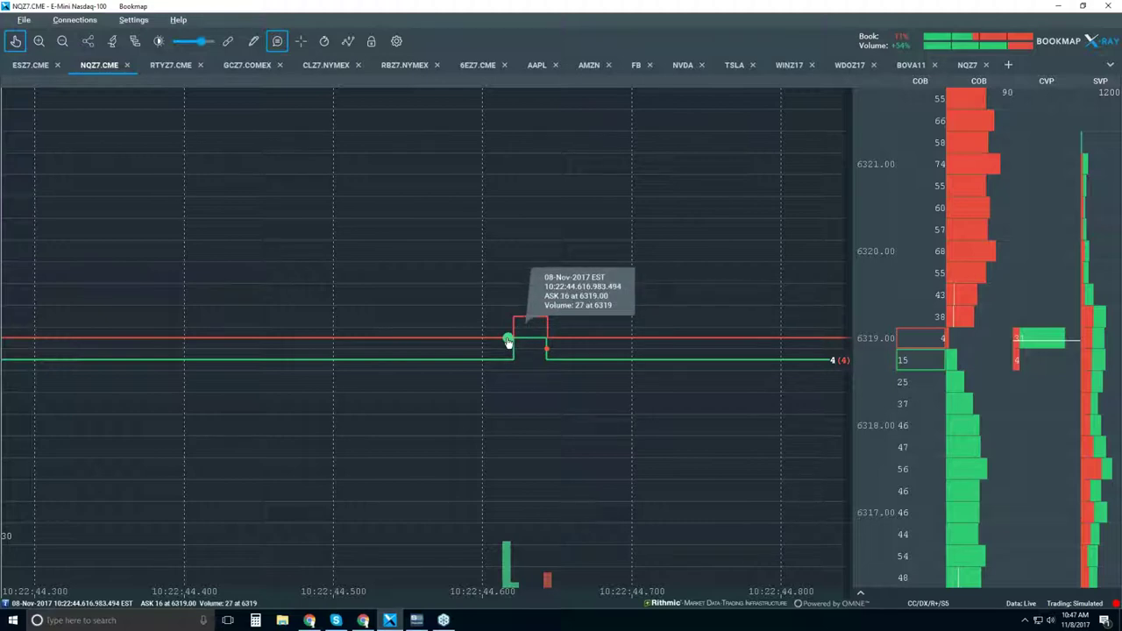
pyautogui.scroll(4, 541, 347)
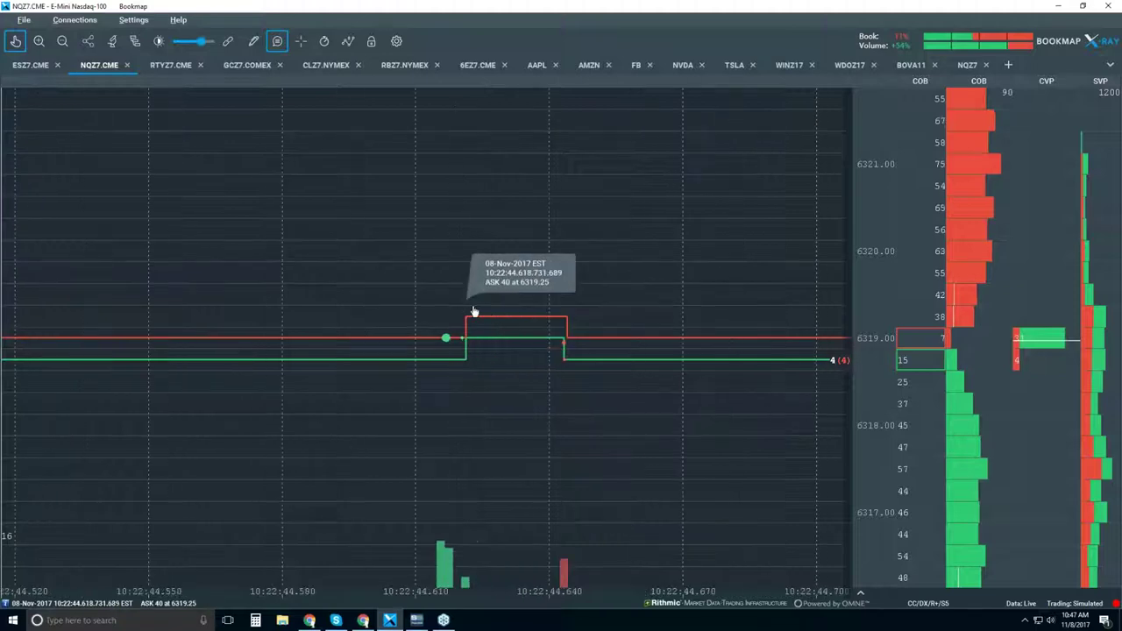
pyautogui.scroll(2, 481, 314)
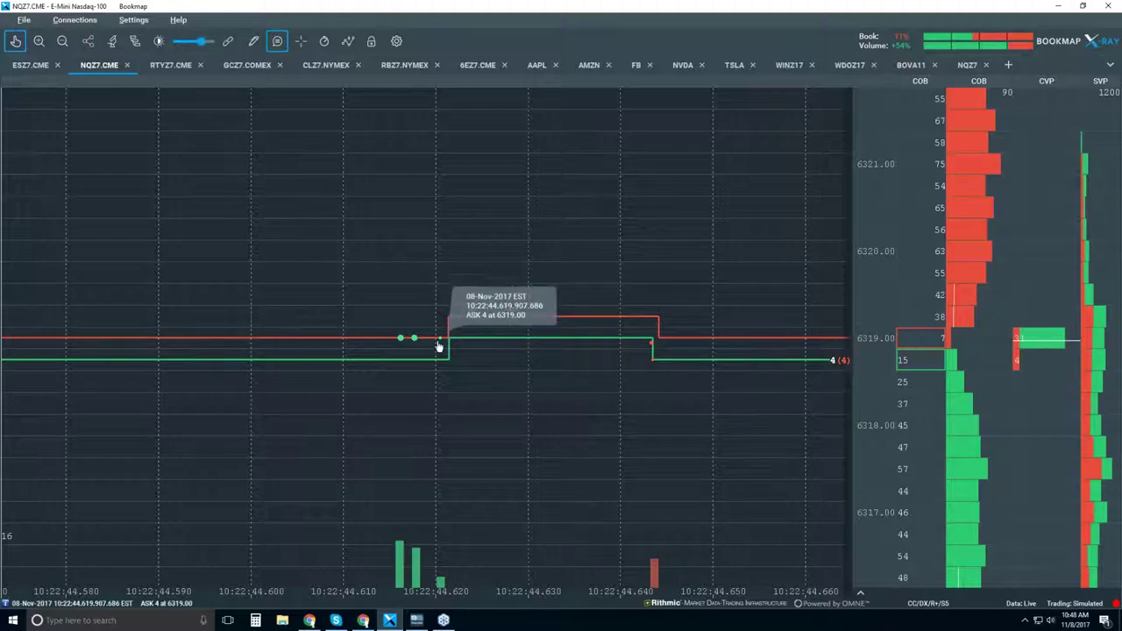
# Step: Inspect the sell trades and the bid/ask drop at 10:22:44.643 with the data tips
pyautogui.scroll(-3, 439, 346)
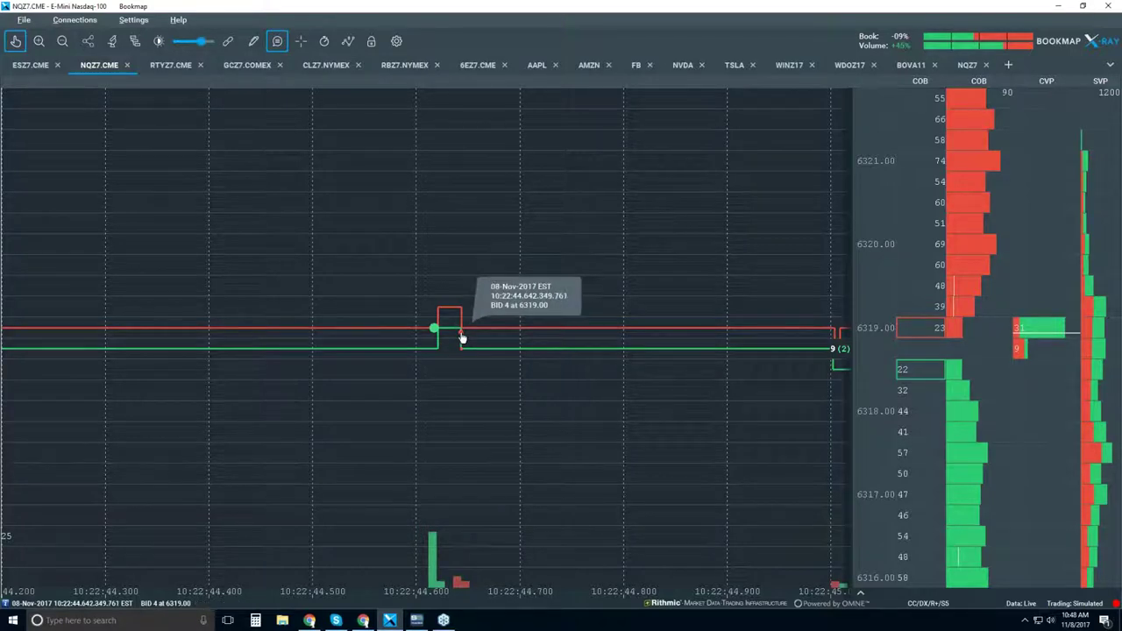
pyautogui.scroll(5, 462, 337)
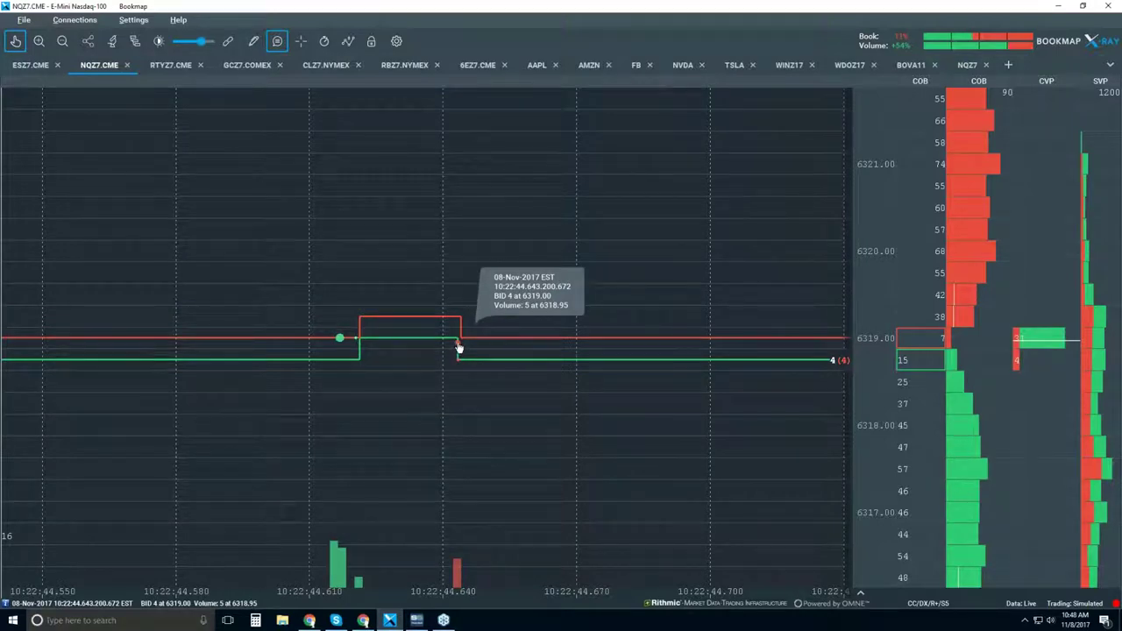
pyautogui.scroll(5, 457, 348)
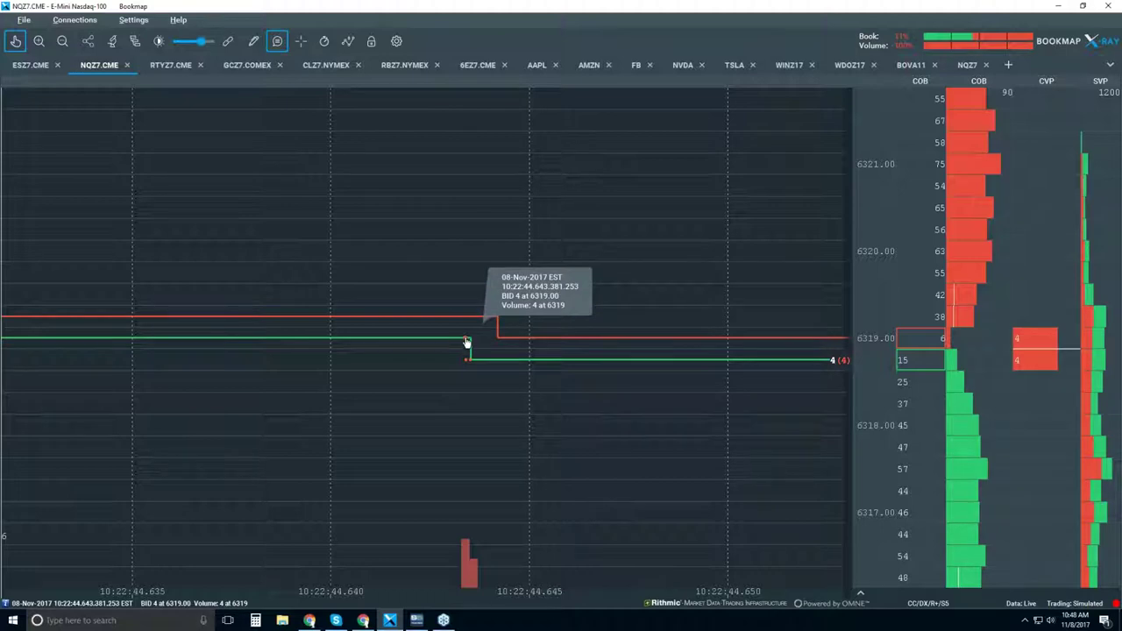
pyautogui.scroll(-2, 466, 322)
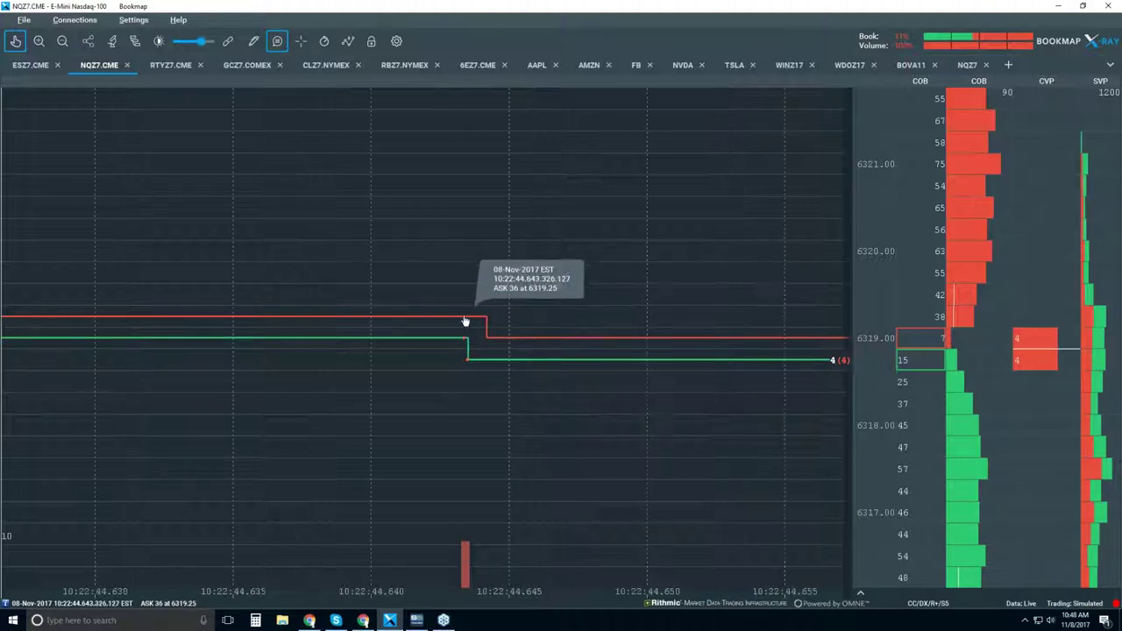
pyautogui.scroll(-6, 466, 322)
pyautogui.scroll(-5, 466, 322)
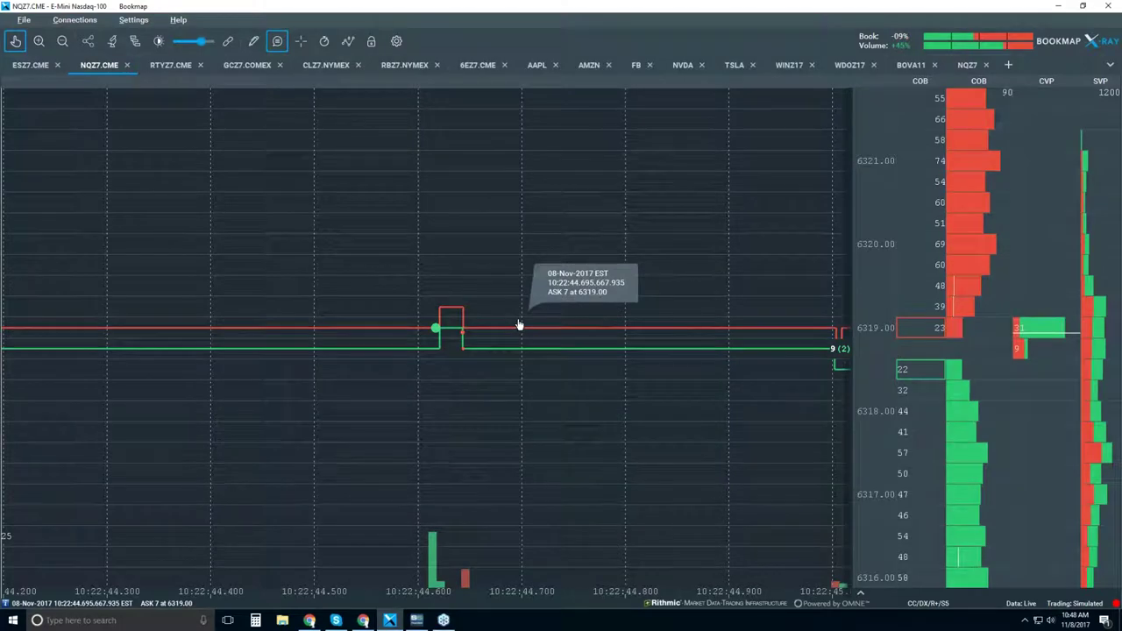
# Step: Compare how the trades around 10:22:44 aggregate into dots at wider time scales up to minutes, and turn off the data tips
pyautogui.scroll(-5, 458, 323)
pyautogui.scroll(-2, 457, 323)
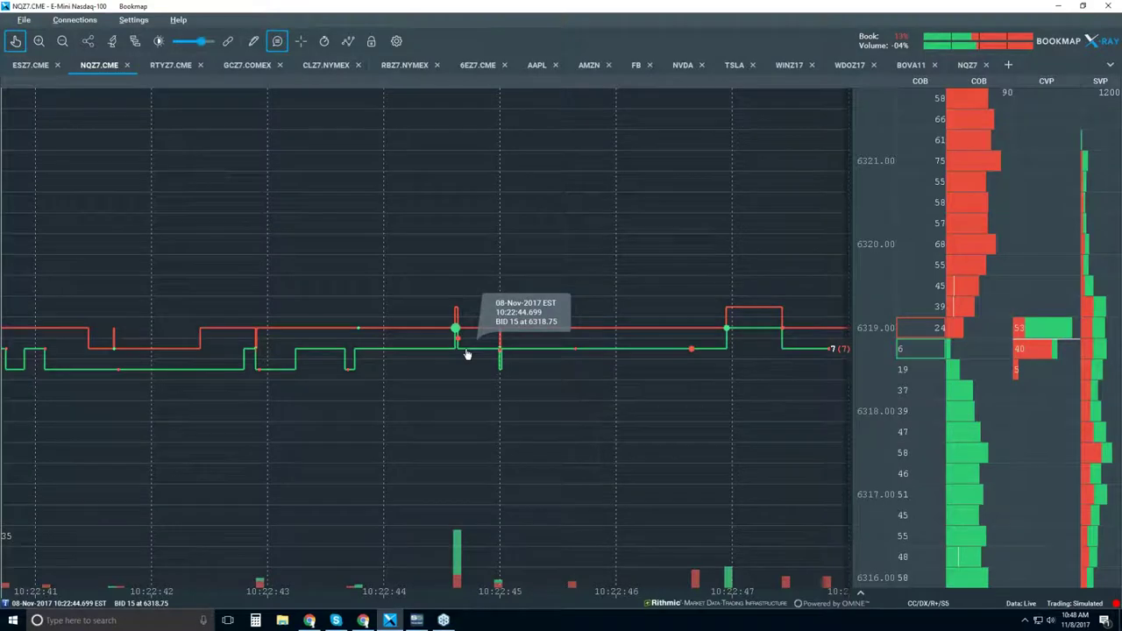
pyautogui.scroll(-3, 467, 351)
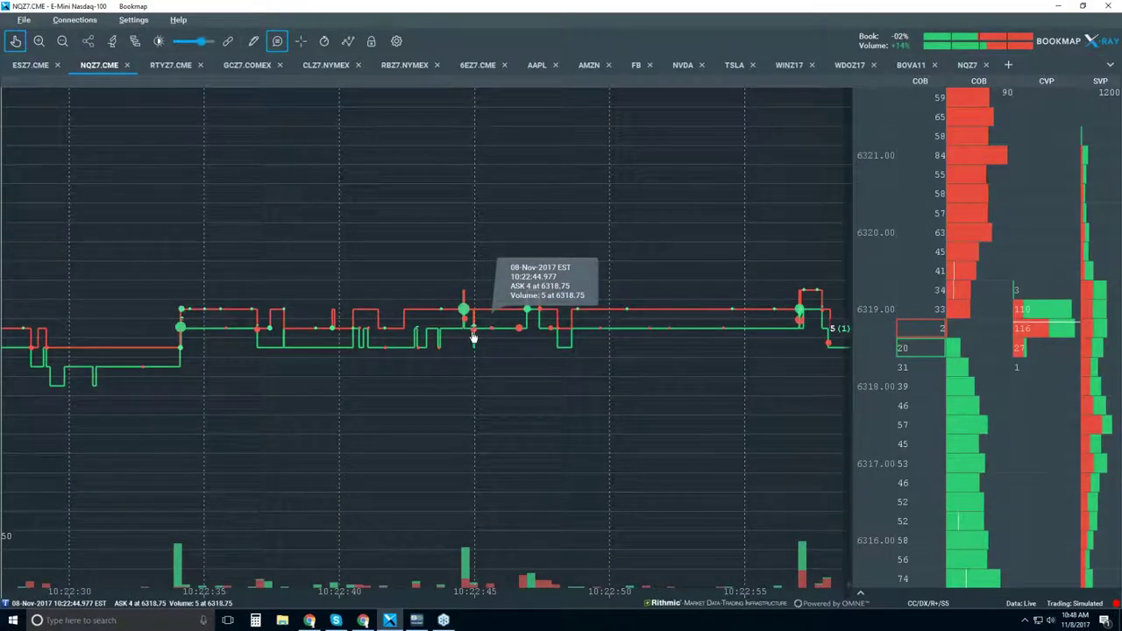
pyautogui.scroll(-3, 473, 336)
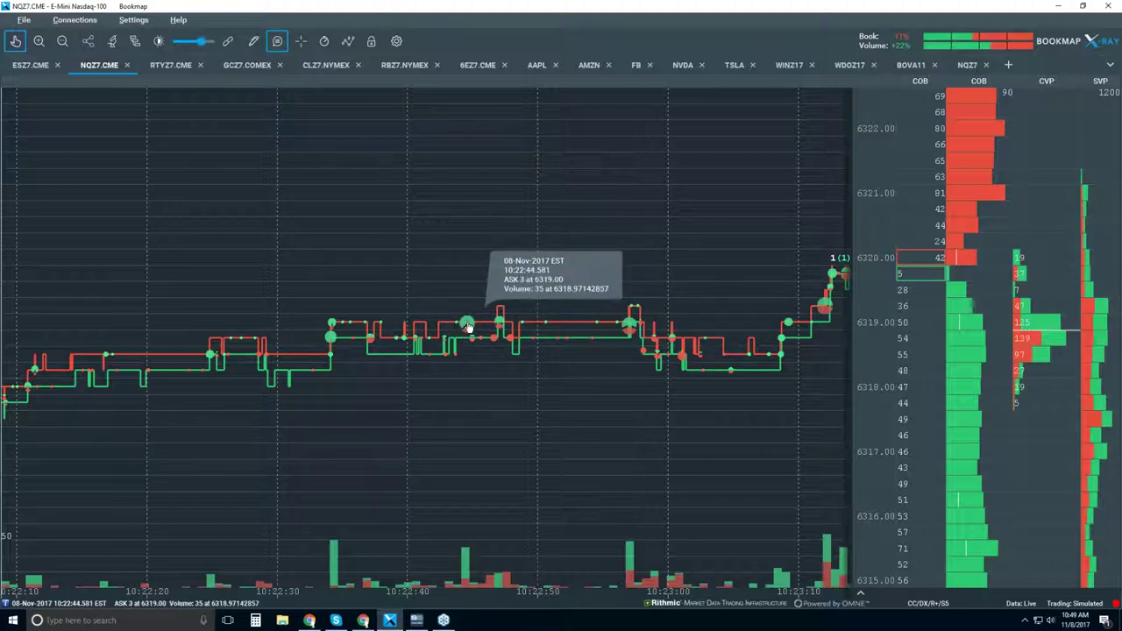
pyautogui.scroll(-3, 468, 326)
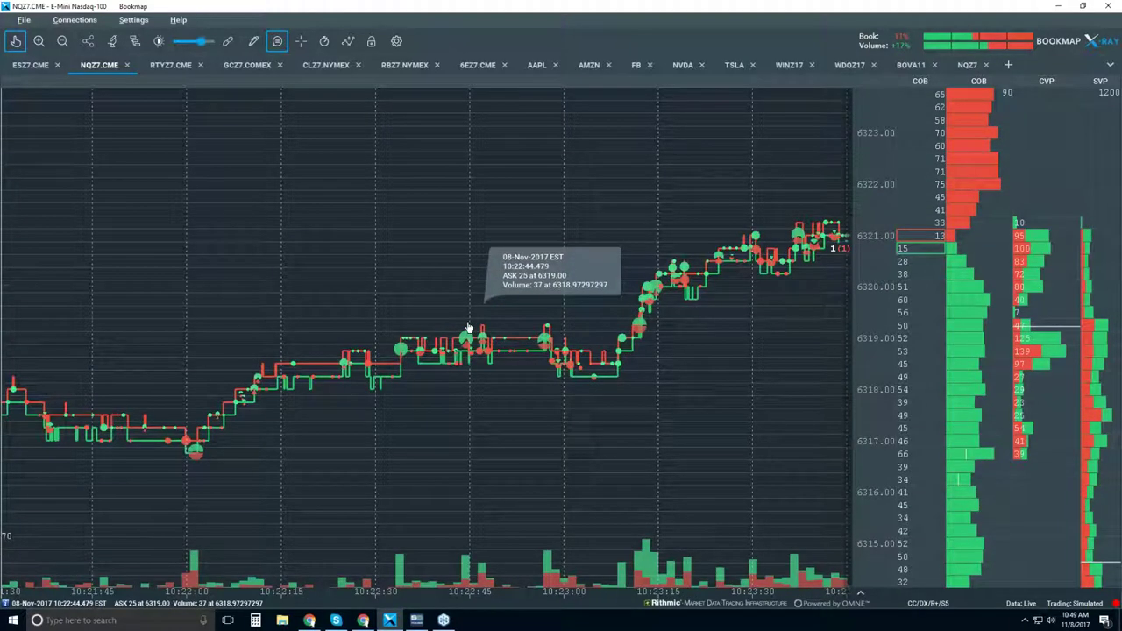
pyautogui.scroll(-2, 469, 328)
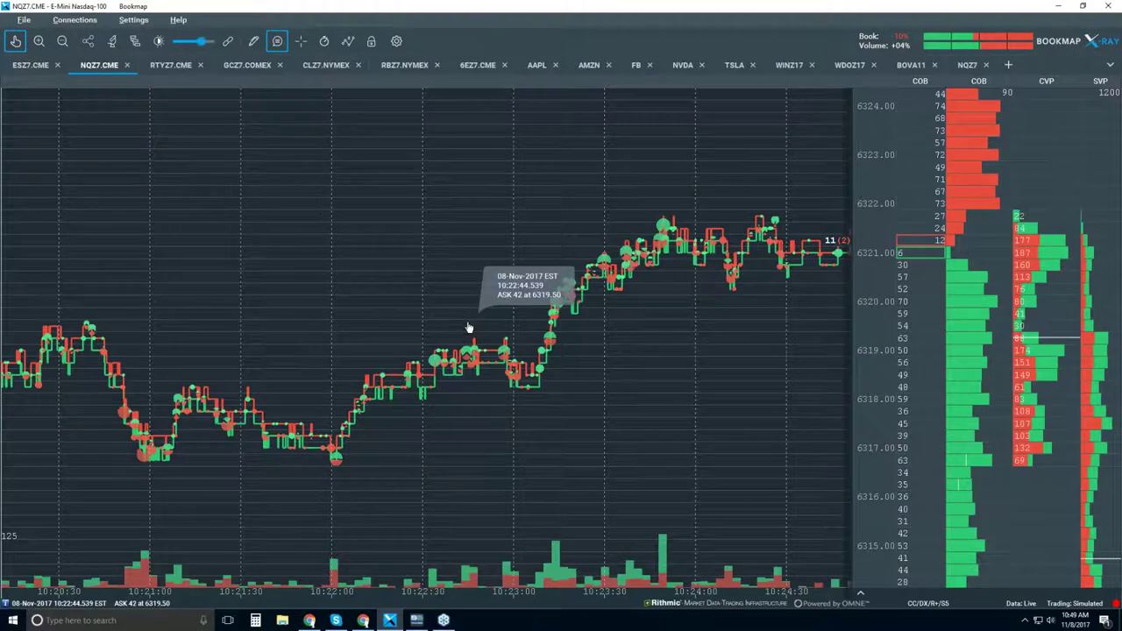
pyautogui.scroll(-3, 470, 328)
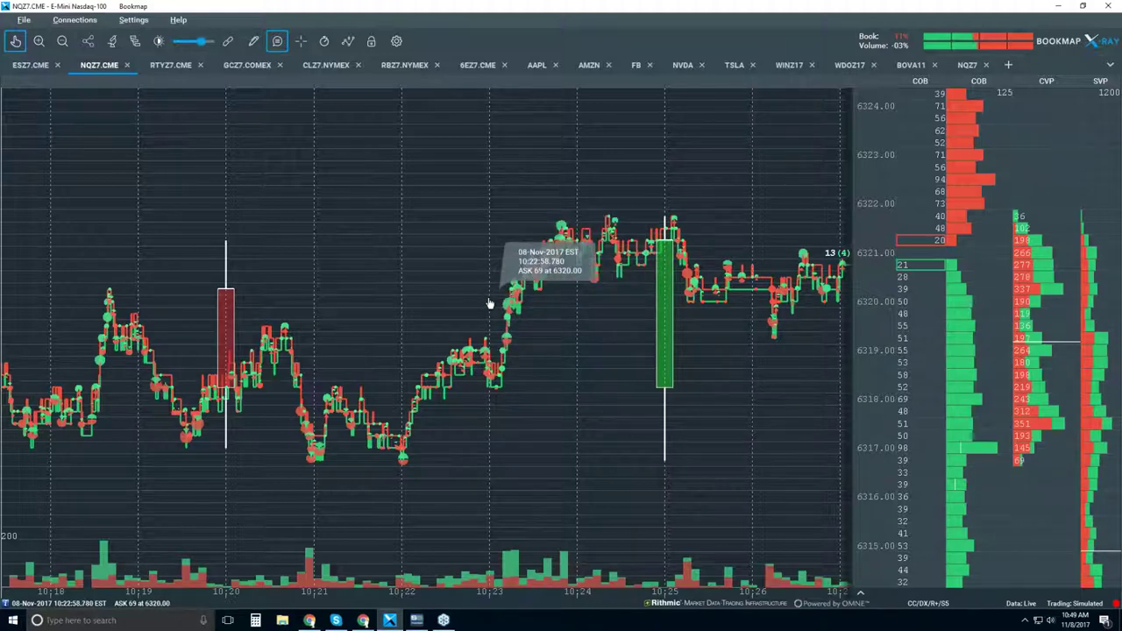
pyautogui.click(277, 41)
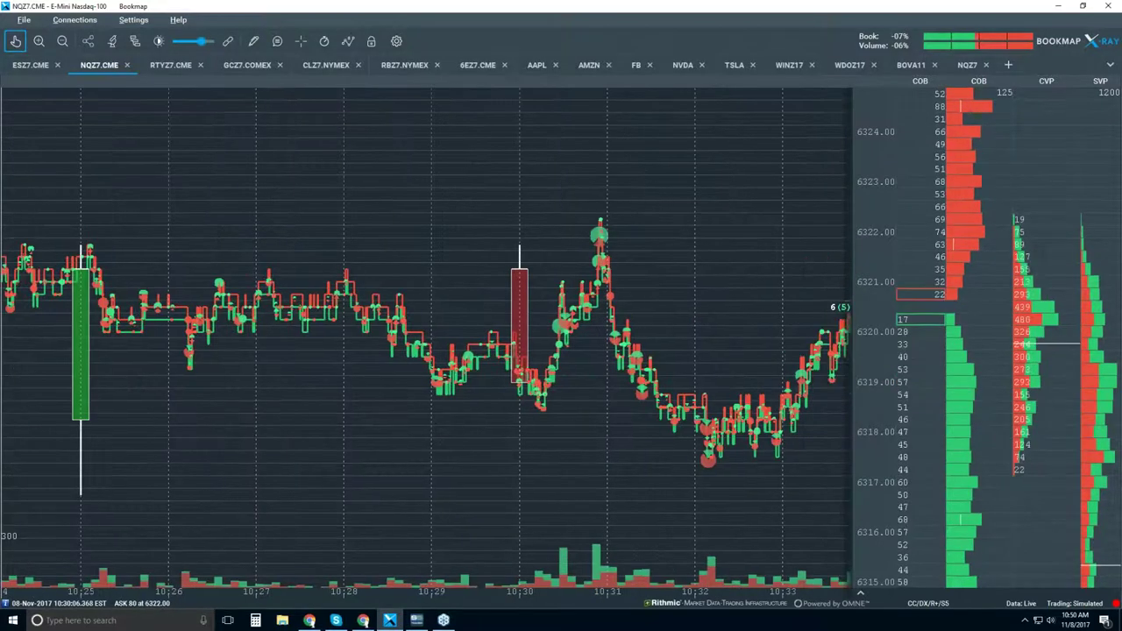
# Step: Review how the candlesticks and volume dots follow the price swings between 10:00 and 10:50 at several time scales
pyautogui.scroll(-2, 549, 308)
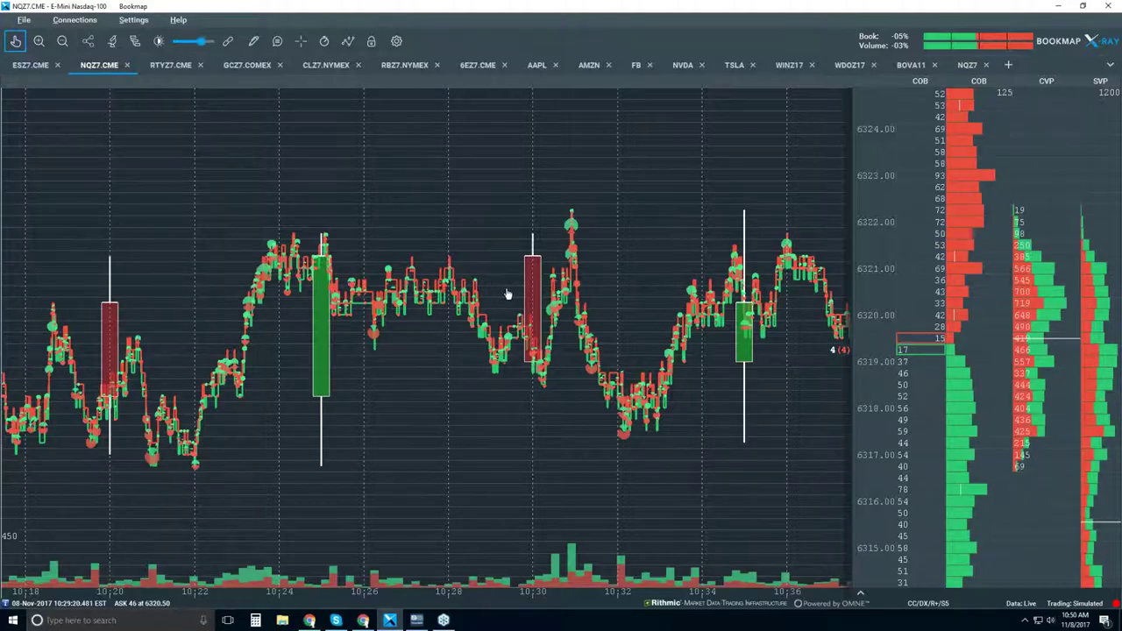
pyautogui.scroll(-3, 507, 294)
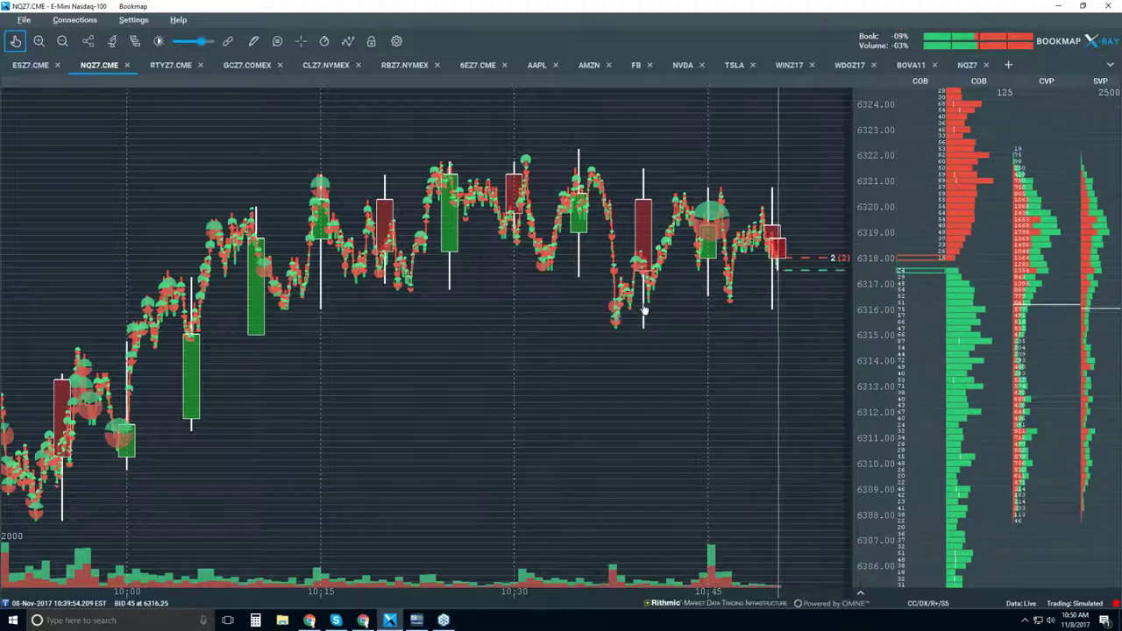
pyautogui.scroll(2, 643, 257)
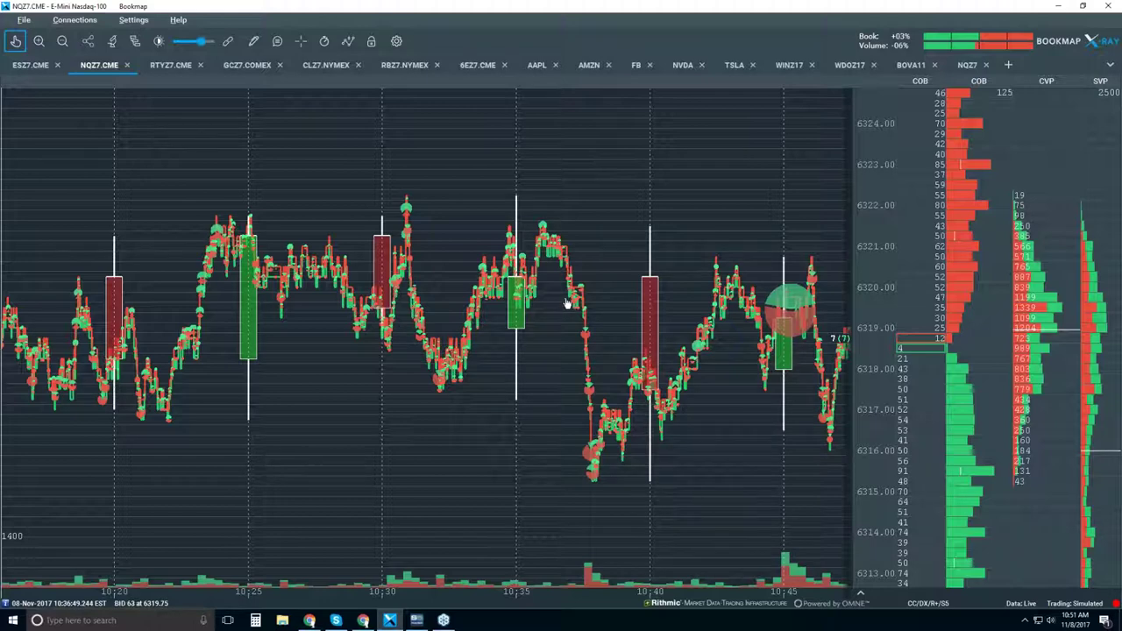
pyautogui.scroll(-2, 578, 305)
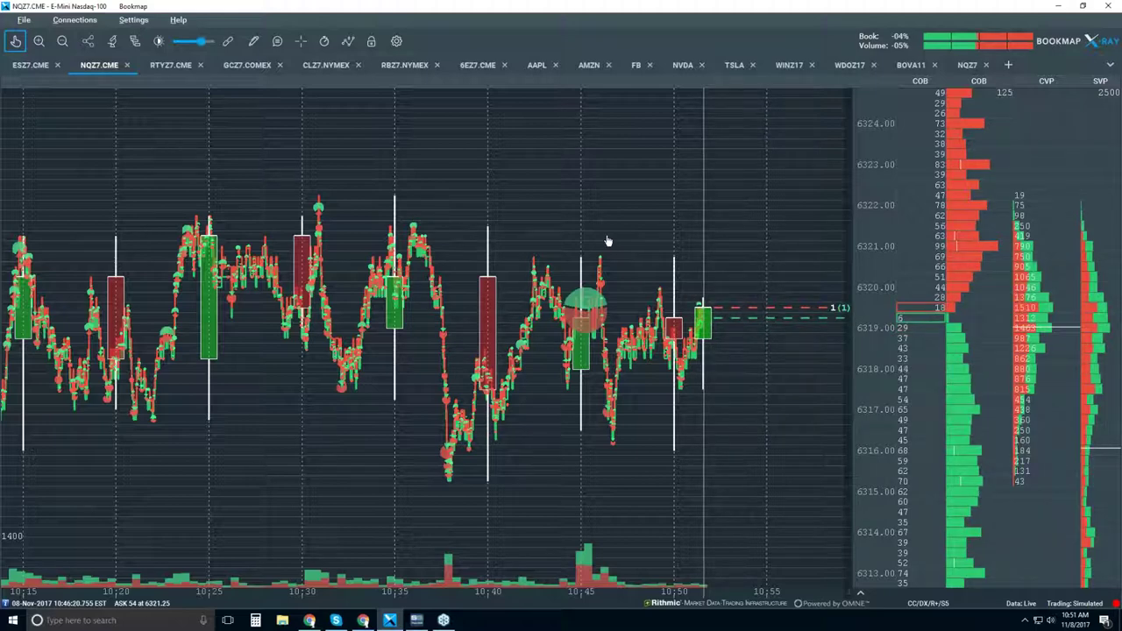
pyautogui.scroll(-2, 590, 240)
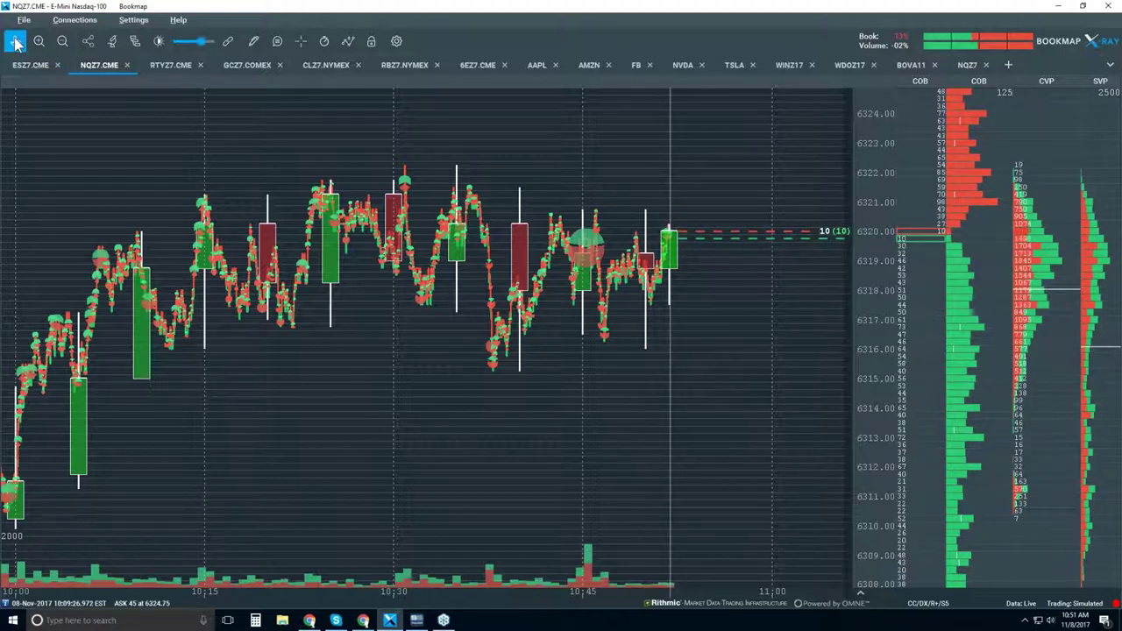
pyautogui.scroll(2, 237, 148)
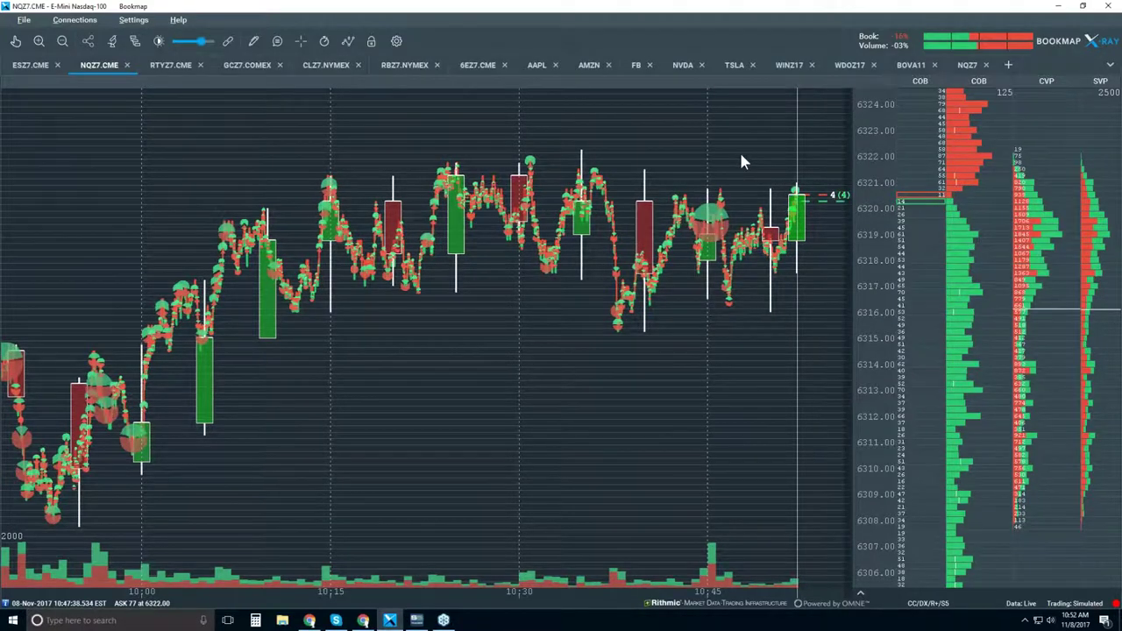
# Step: Examine the volume dots on the 10:52 price spike and compare them with those at the earlier highs and lows
pyautogui.scroll(5, 739, 150)
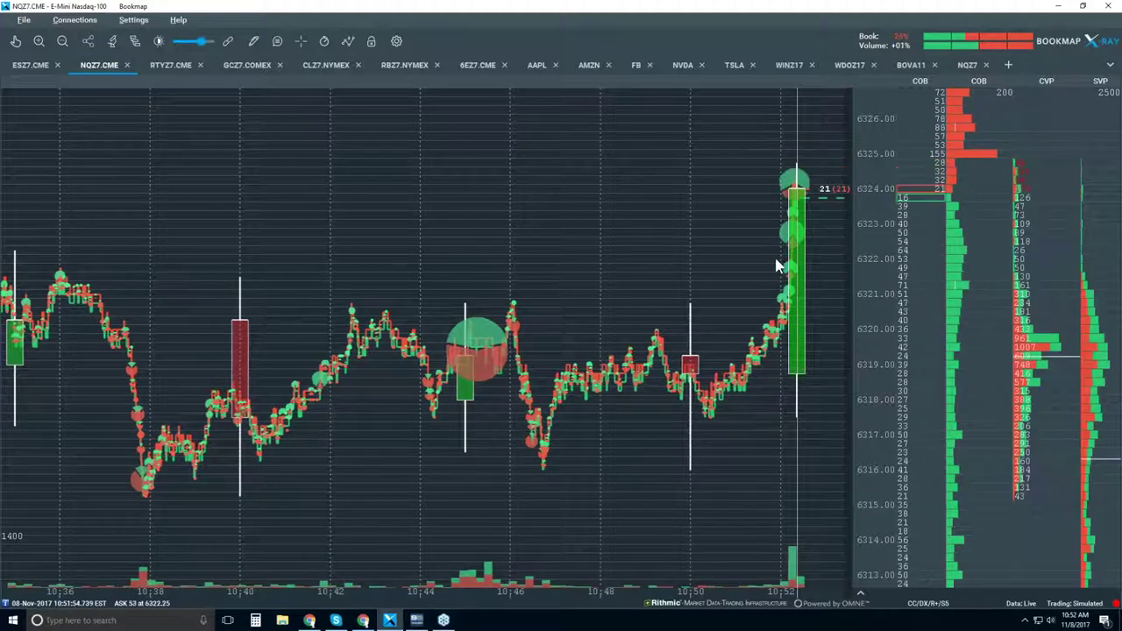
pyautogui.scroll(-5, 725, 207)
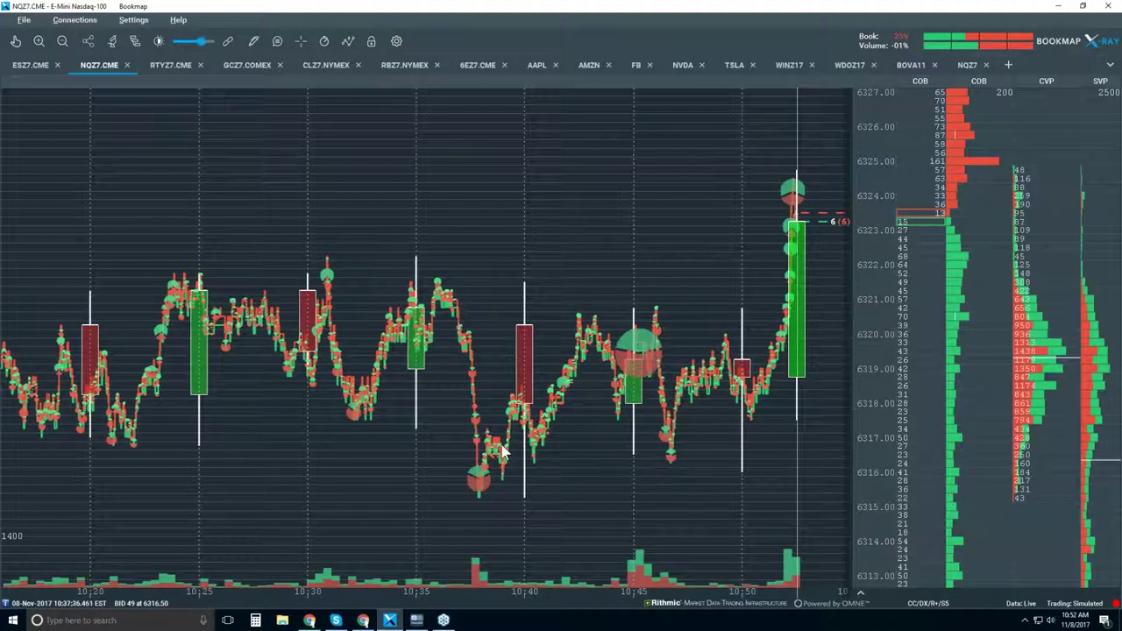
pyautogui.scroll(-2, 656, 401)
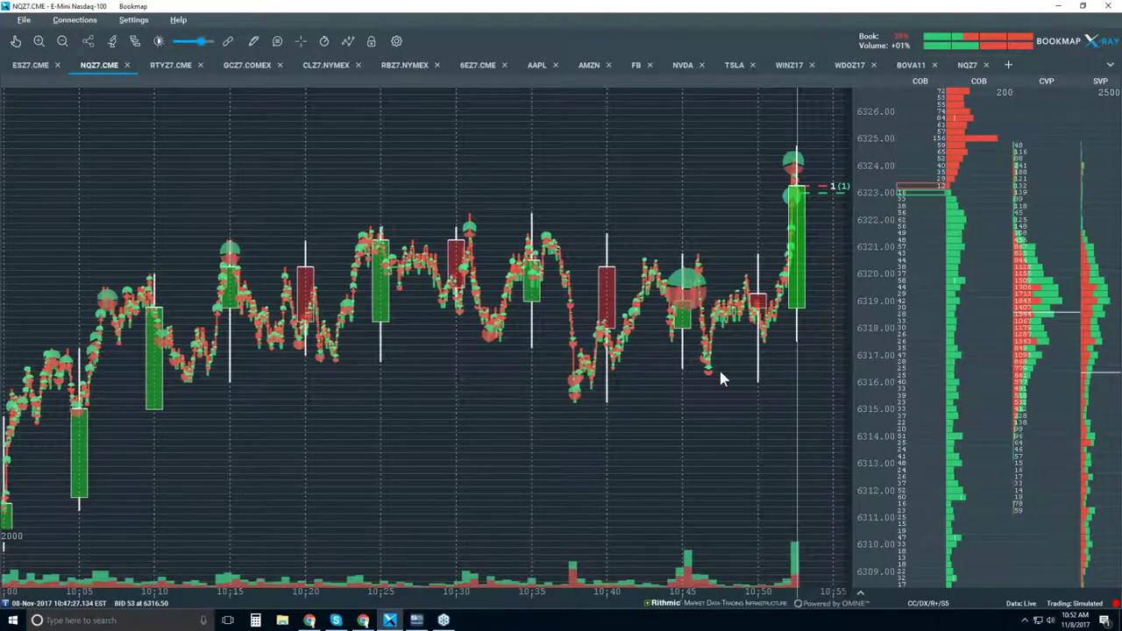
pyautogui.scroll(3, 742, 209)
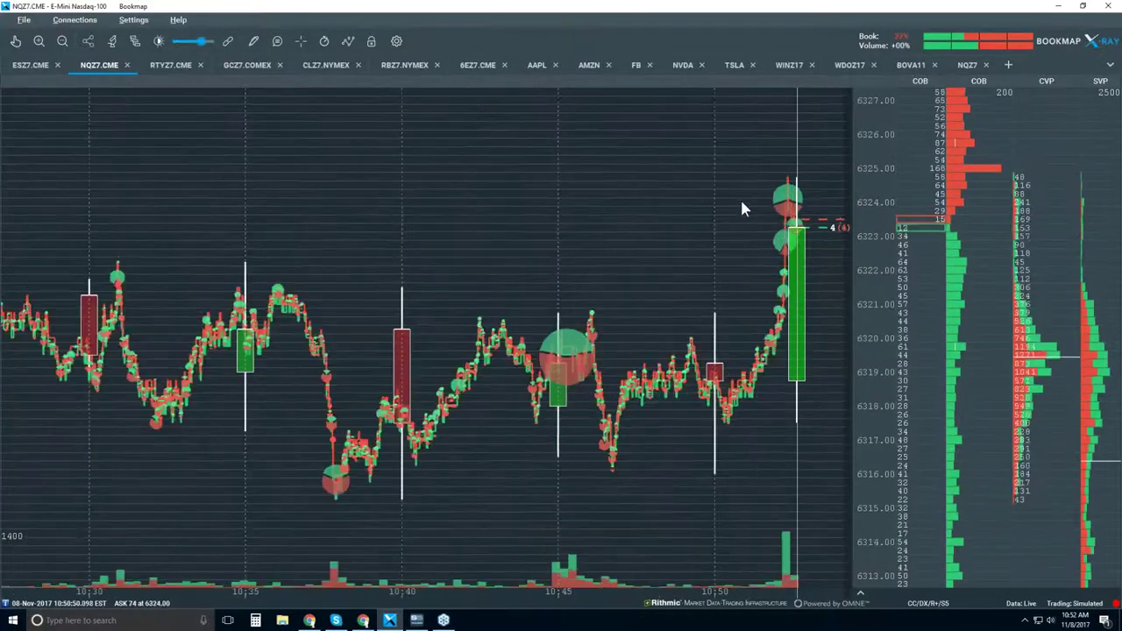
pyautogui.scroll(2, 742, 208)
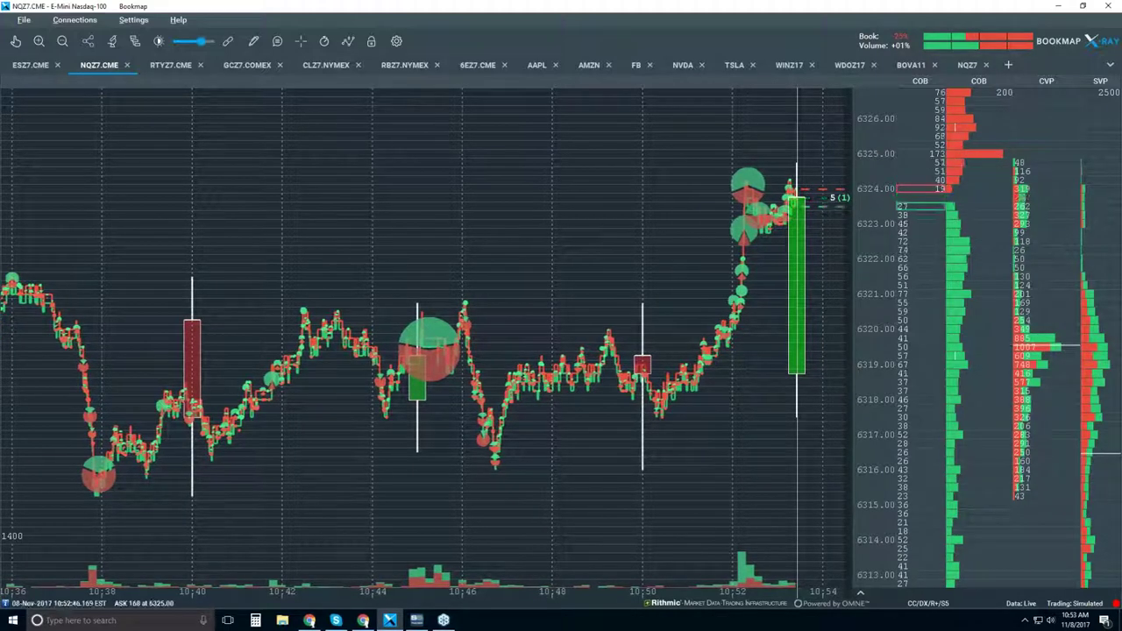
# Step: Turn on the liquidity heatmap layer behind the price, candlesticks and volume dots
pyautogui.click(348, 41)
pyautogui.click(371, 213)
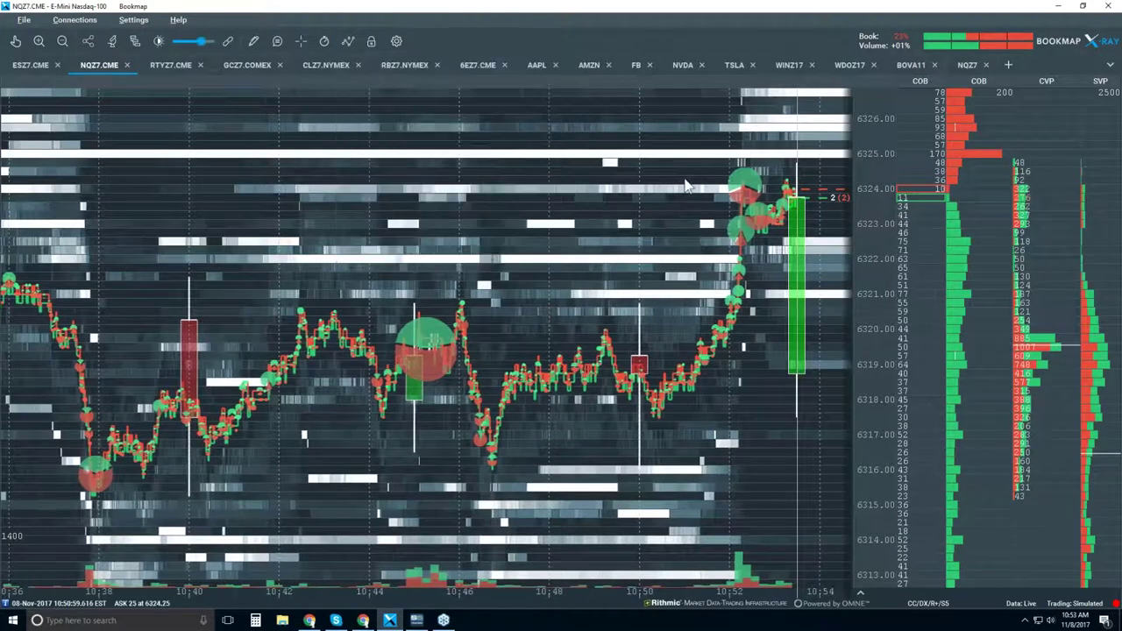
pyautogui.moveTo(803, 155)
pyautogui.mouseDown()
pyautogui.moveTo(816, 162)
pyautogui.moveTo(782, 162)
pyautogui.mouseUp()
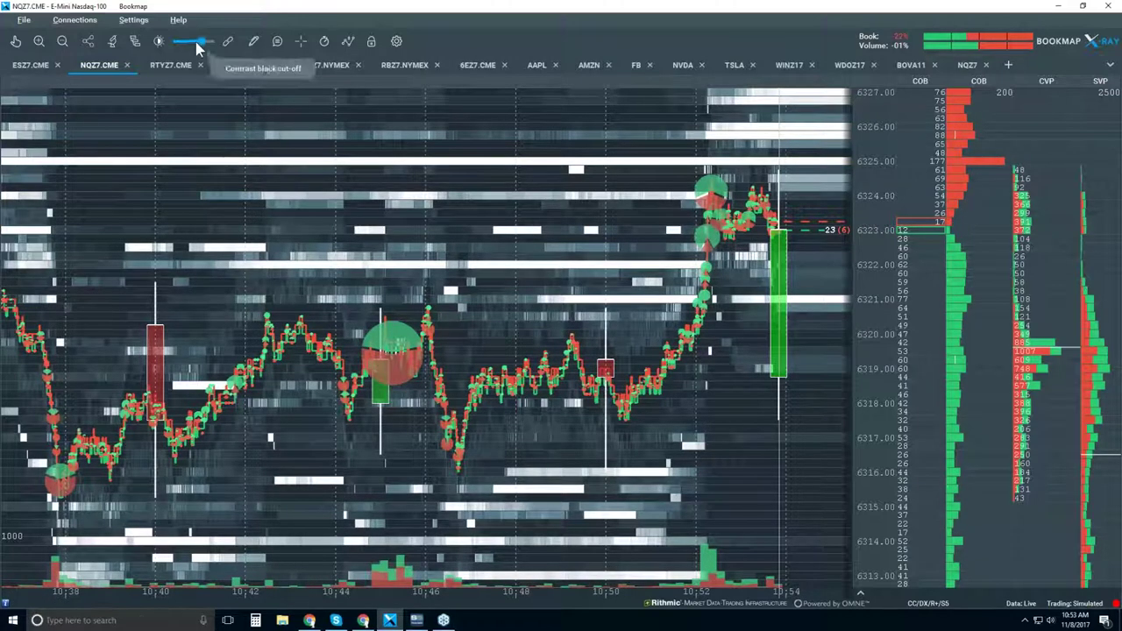
# Step: Configure the heatmap contrast with the white cut-off at about 97 and the large size highlight at about 46
pyautogui.click(158, 41)
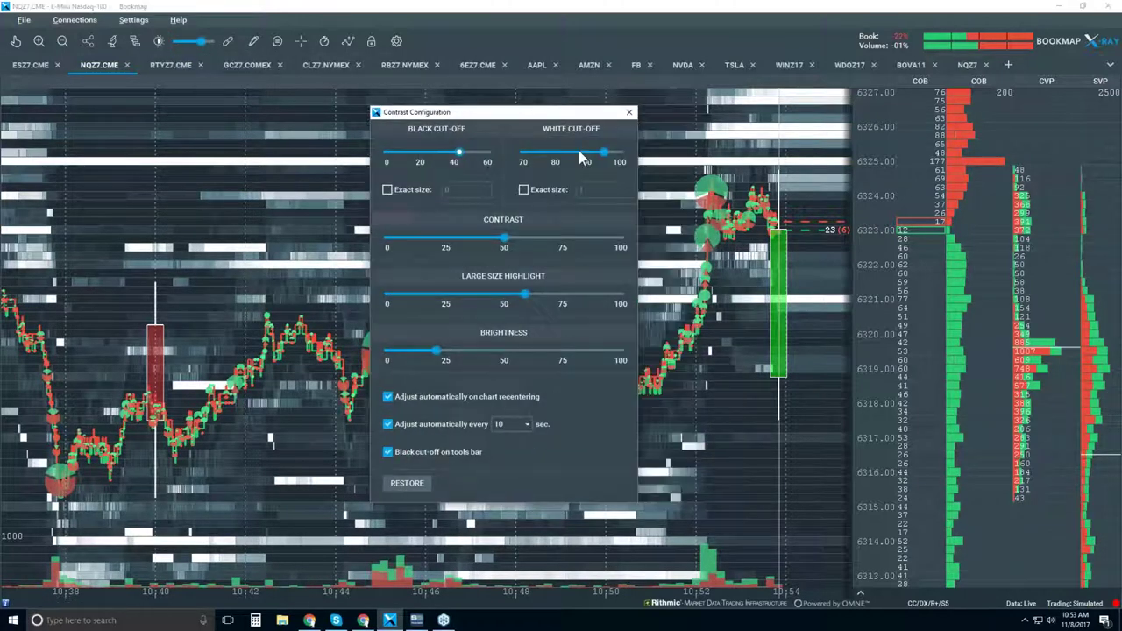
pyautogui.moveTo(607, 158); pyautogui.dragTo(614, 162)
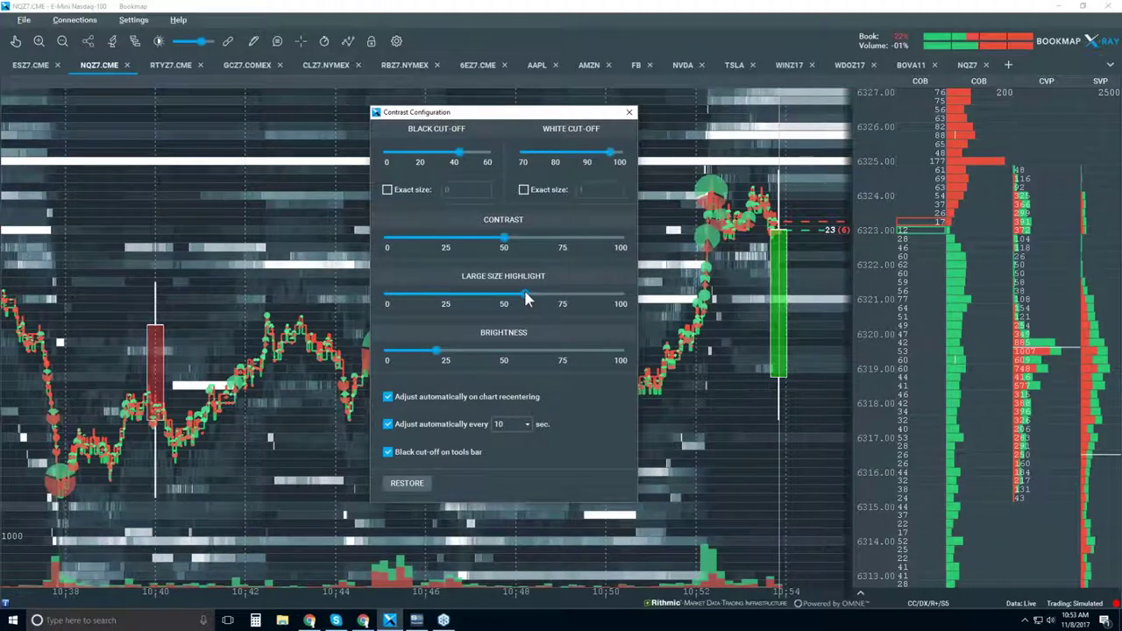
pyautogui.moveTo(520, 299); pyautogui.dragTo(497, 300)
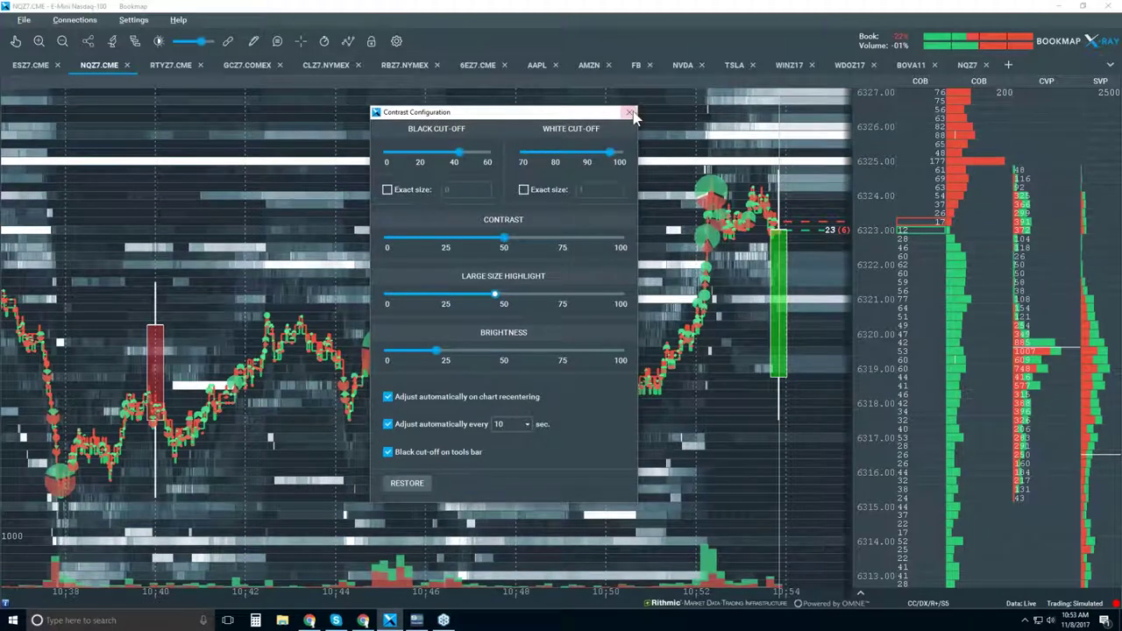
pyautogui.click(628, 113)
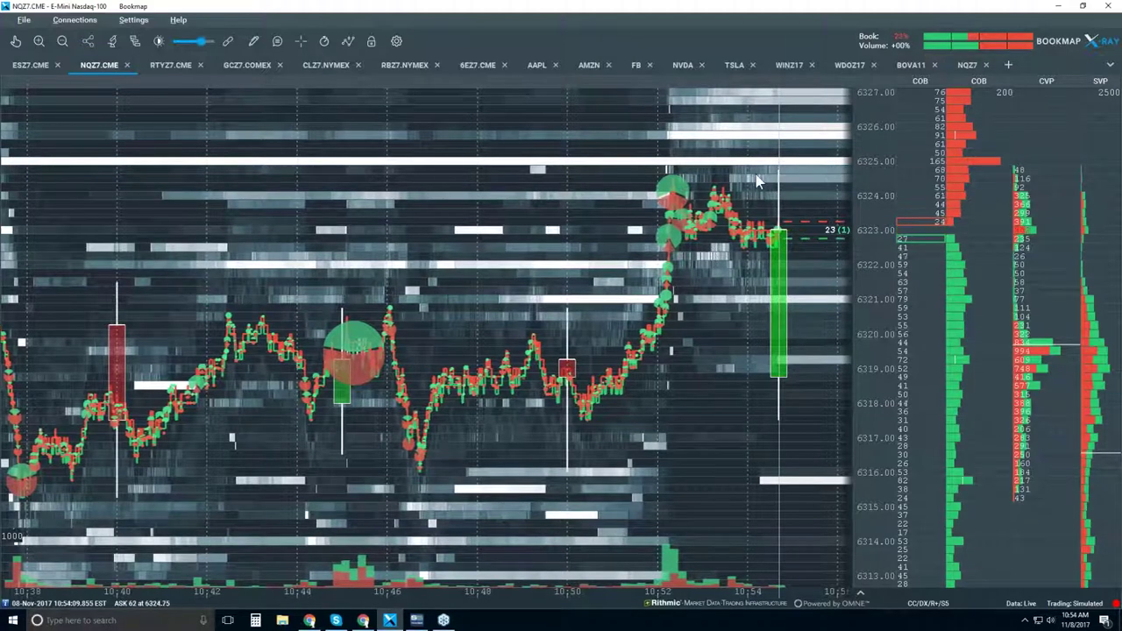
# Step: Examine the bright liquidity band at 6325.00 above the live price at closer time scales
pyautogui.scroll(2, 755, 174)
pyautogui.scroll(3, 756, 174)
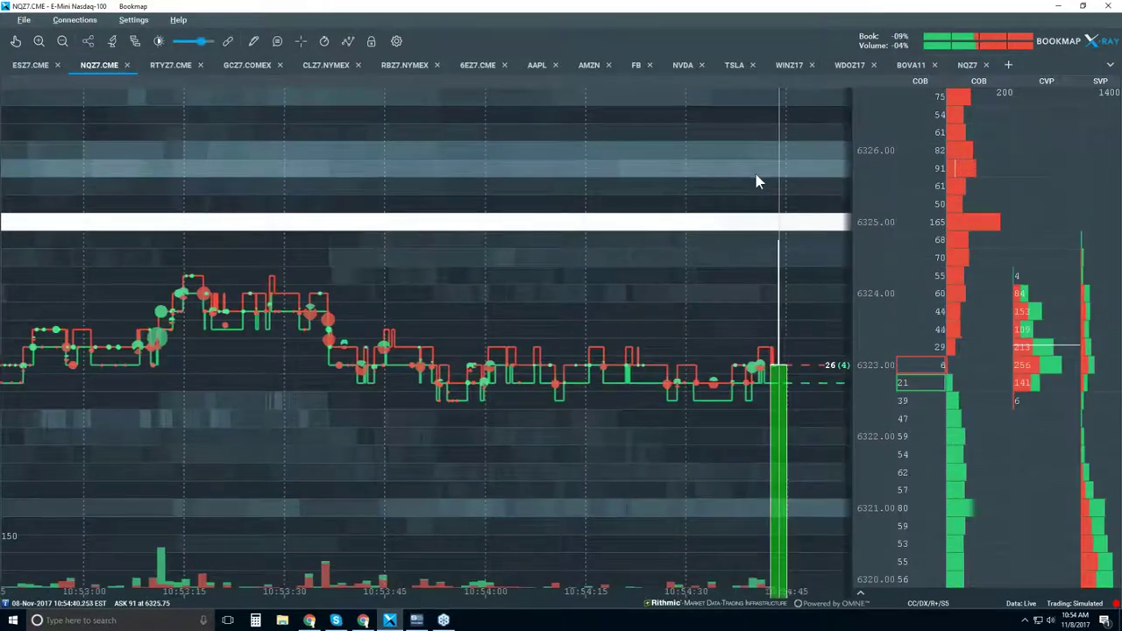
pyautogui.scroll(-2, 758, 180)
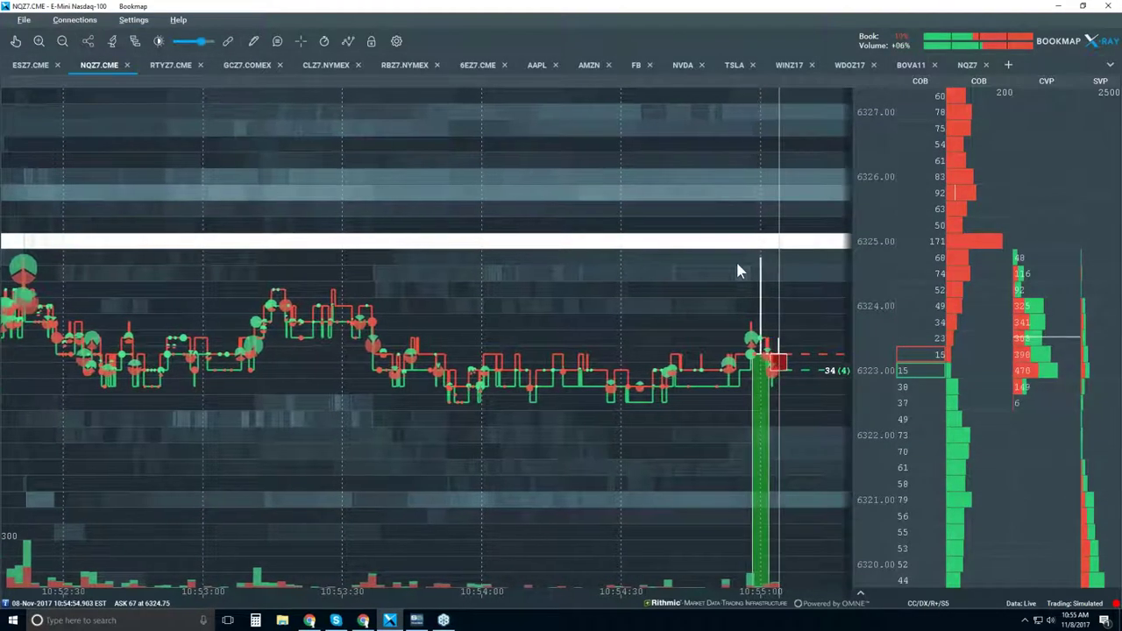
pyautogui.scroll(2, 736, 259)
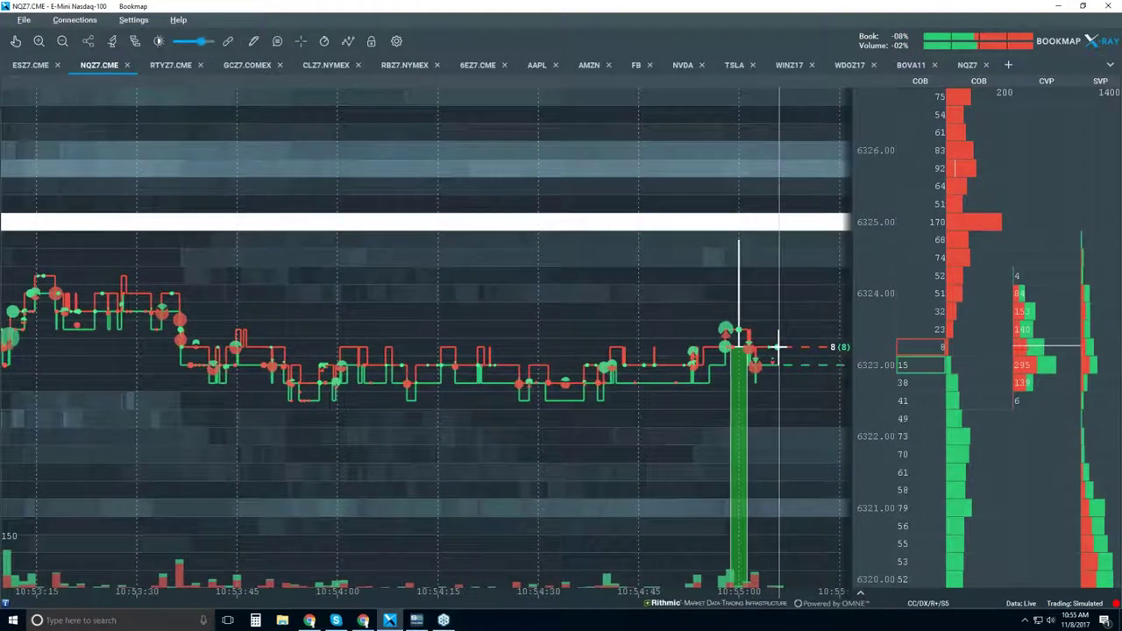
pyautogui.scroll(-3, 560, 281)
pyautogui.scroll(-1, 589, 301)
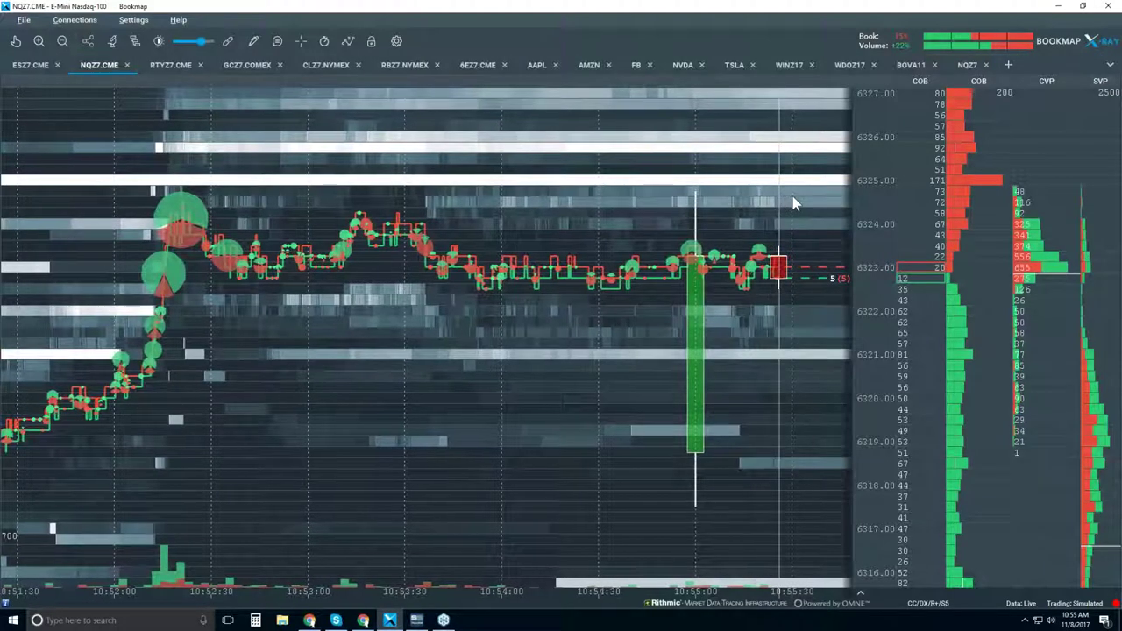
# Step: Compare the heatmap liquidity levels before and after the 10:52 price jump at gradually wider time scales
pyautogui.scroll(1, 777, 185)
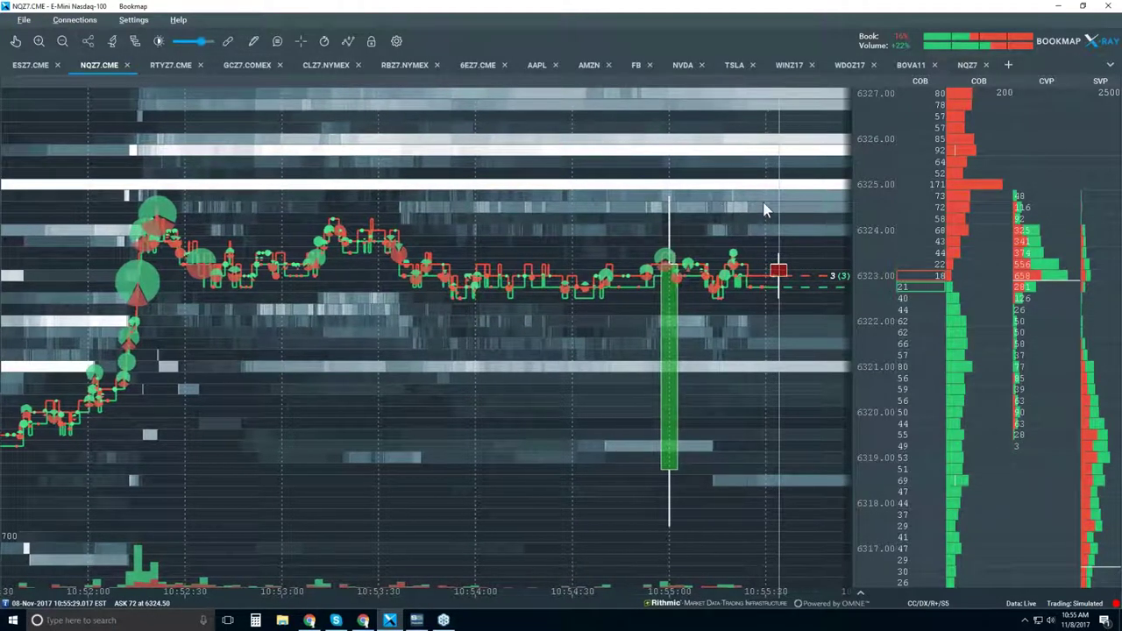
pyautogui.scroll(-1, 757, 204)
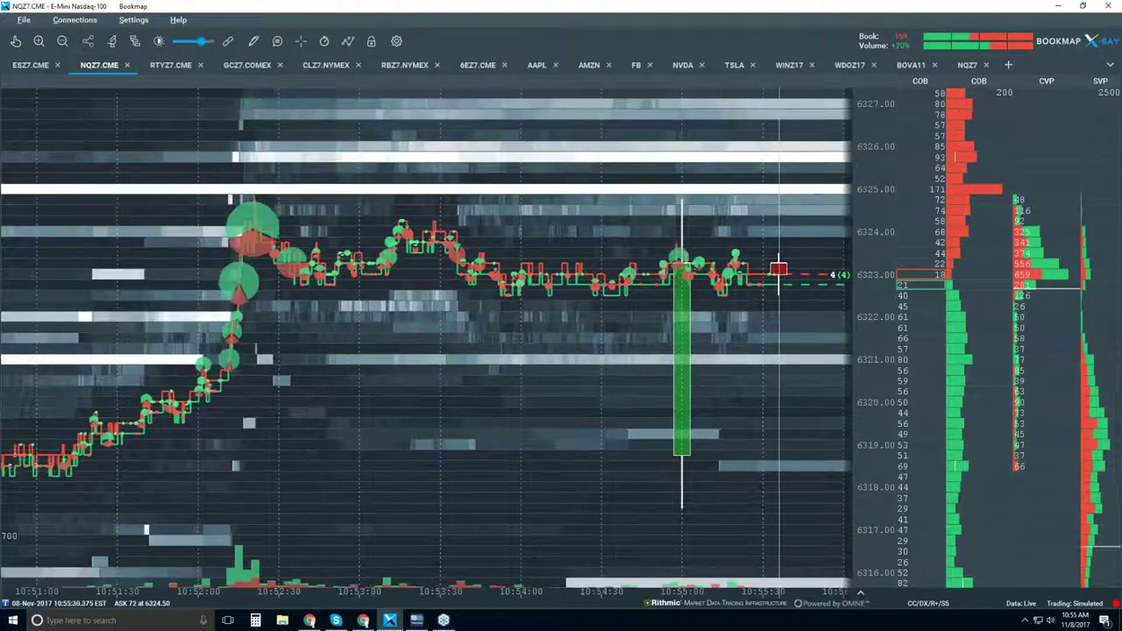
pyautogui.scroll(-2, 757, 205)
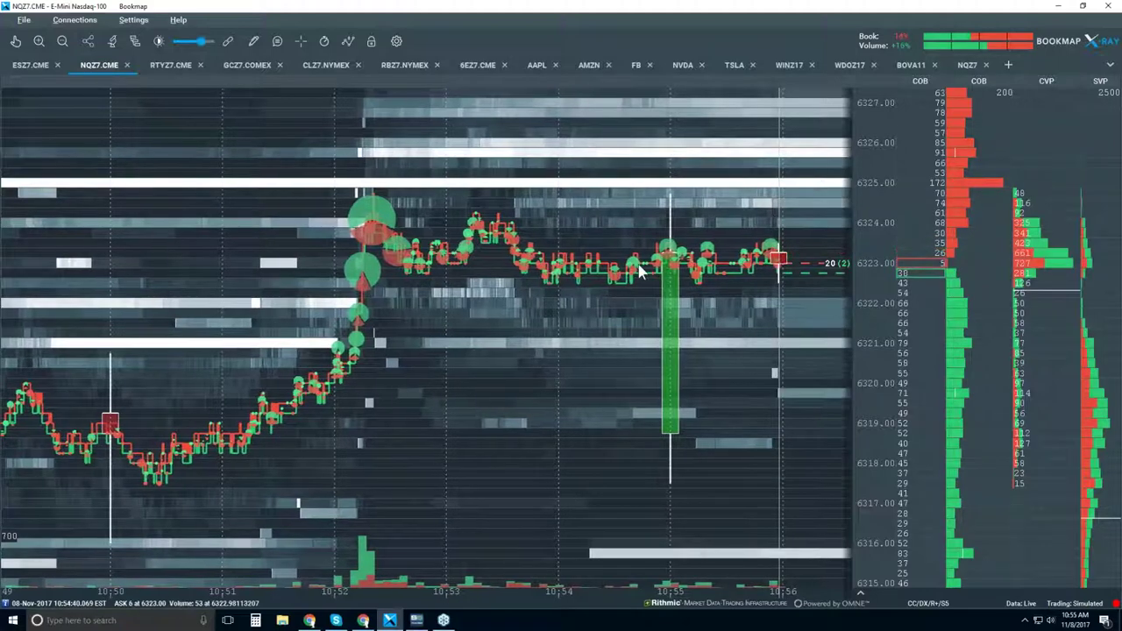
pyautogui.scroll(-3, 645, 274)
pyautogui.scroll(-2, 638, 267)
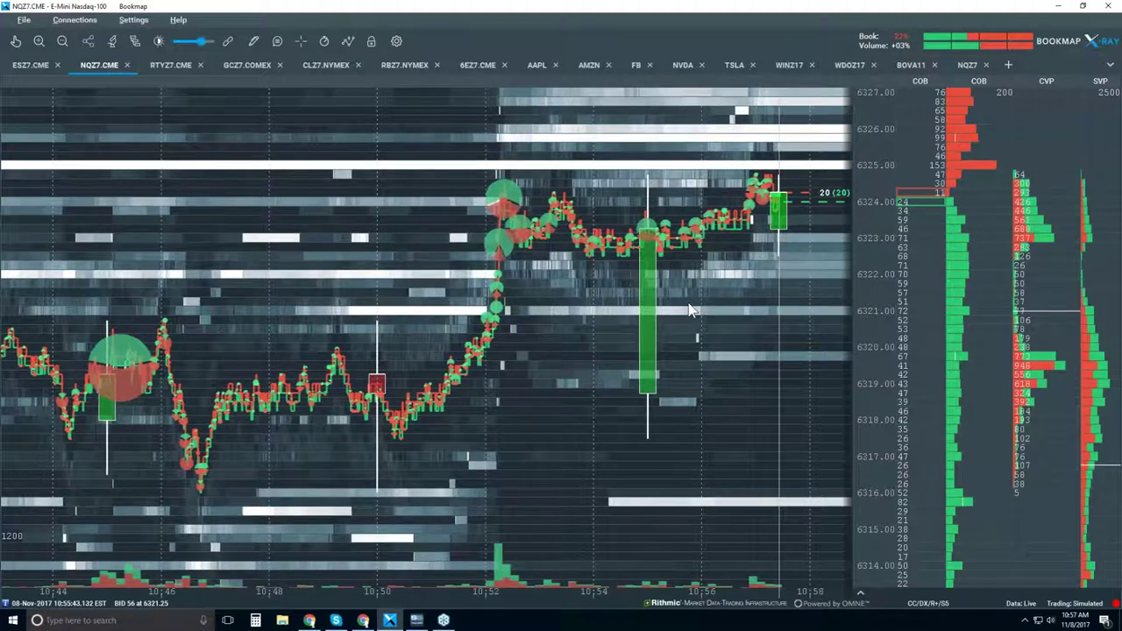
# Step: Enable the chart's pop-up data tips and inspect the trading as price reaches the 6325.00 liquidity band near 10:58
pyautogui.scroll(5, 745, 198)
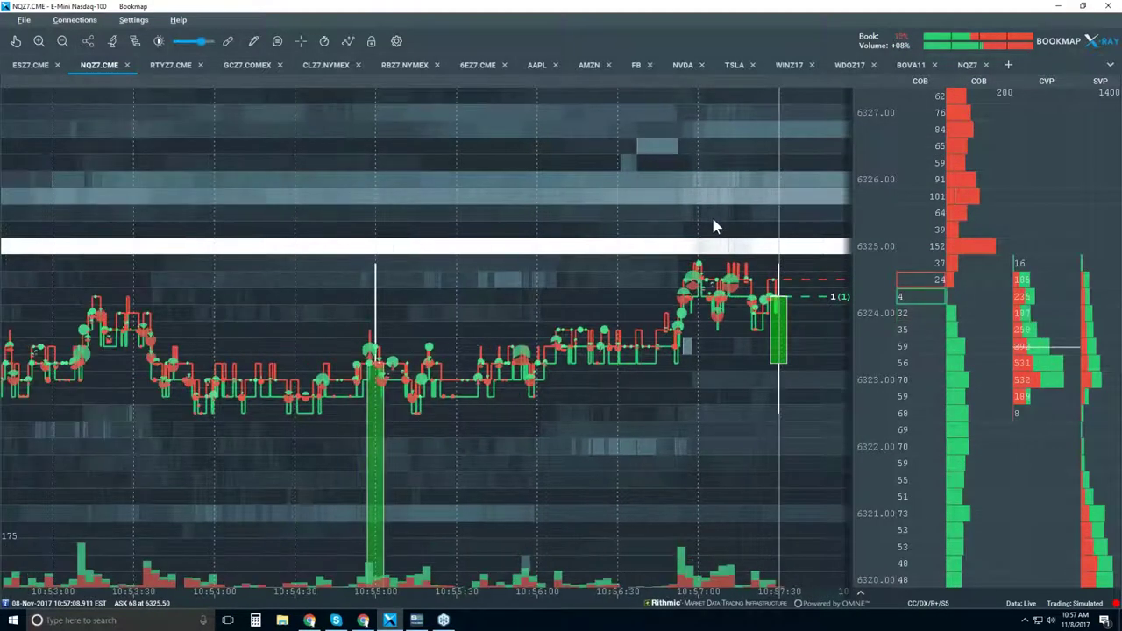
pyautogui.scroll(-2, 712, 233)
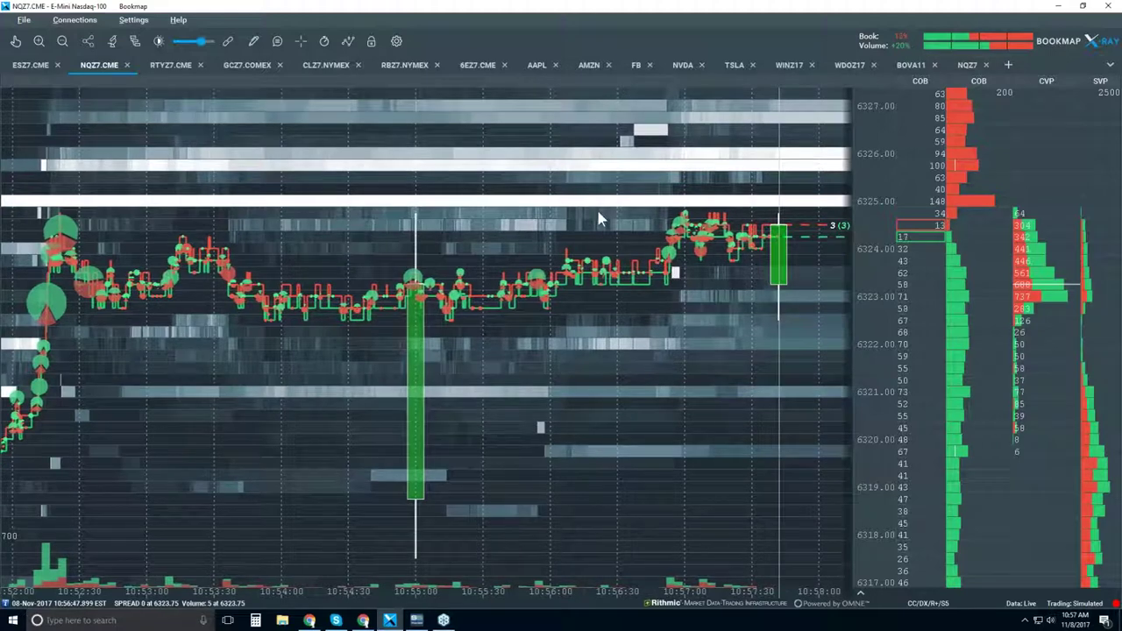
pyautogui.click(277, 40)
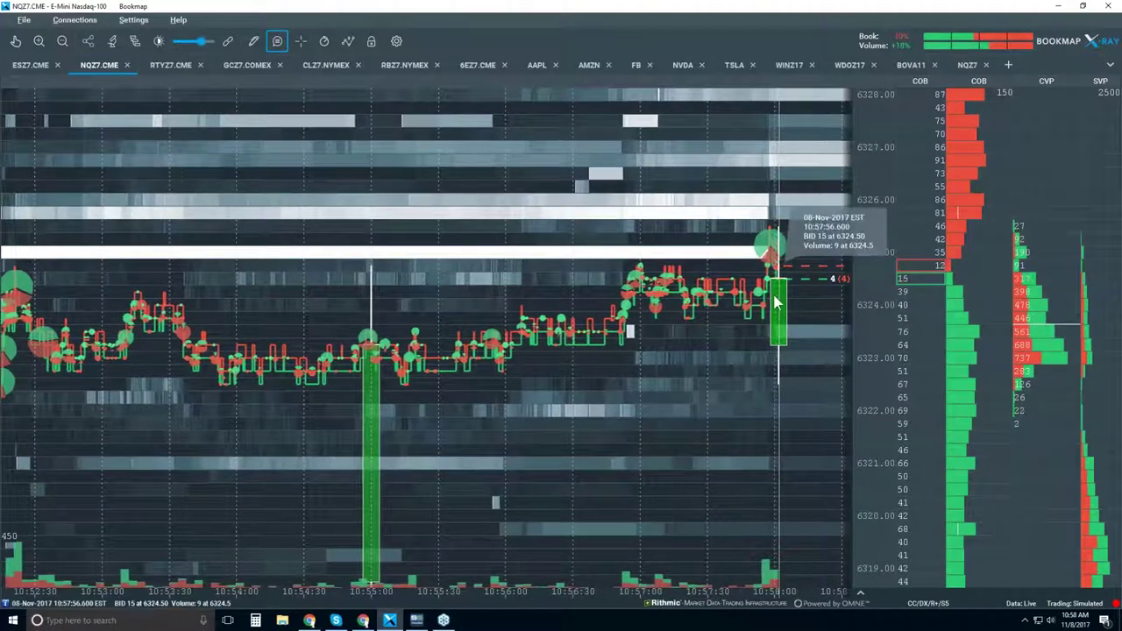
pyautogui.scroll(1, 656, 336)
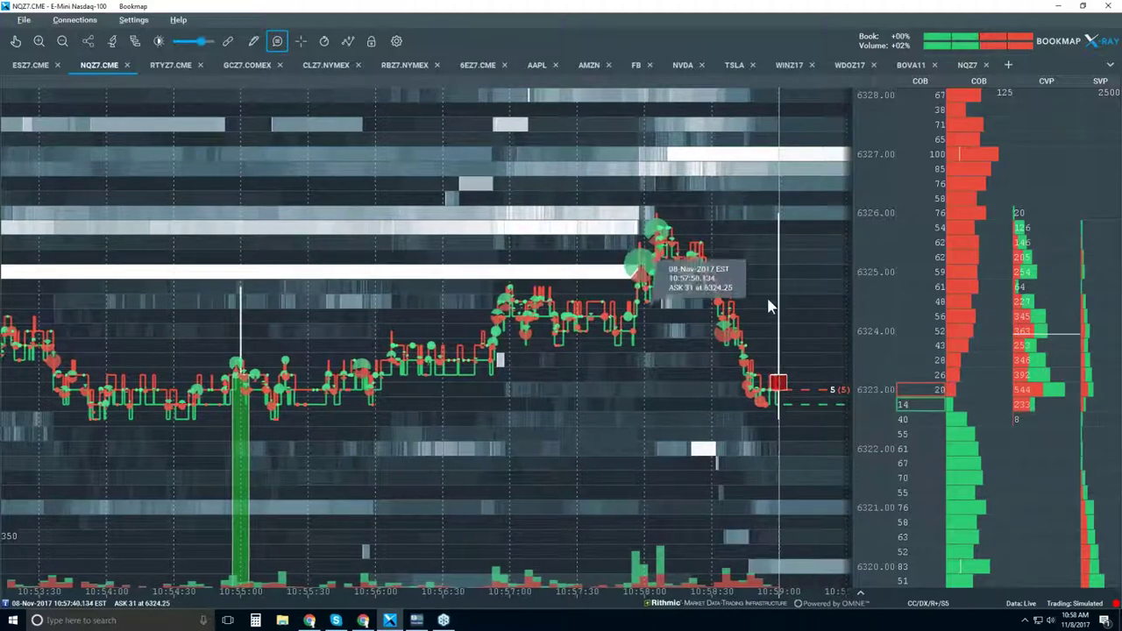
# Step: Inspect the ask sizes and buy trades at the 10:57:58 break through 6325.00 down to the millisecond scale
pyautogui.click(16, 42)
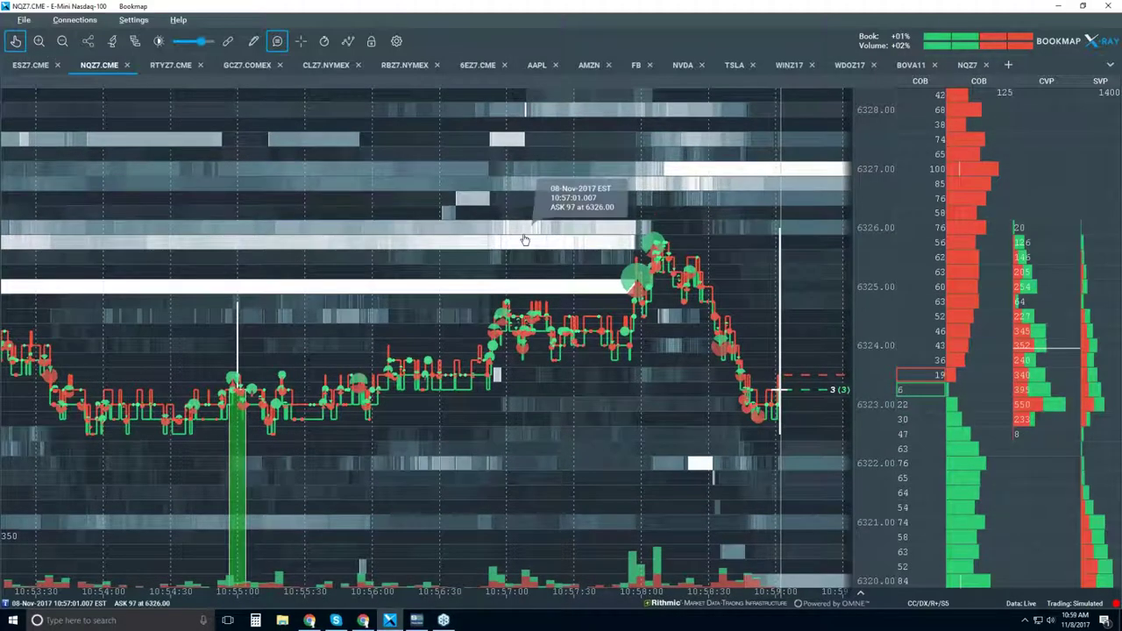
pyautogui.scroll(5, 630, 263)
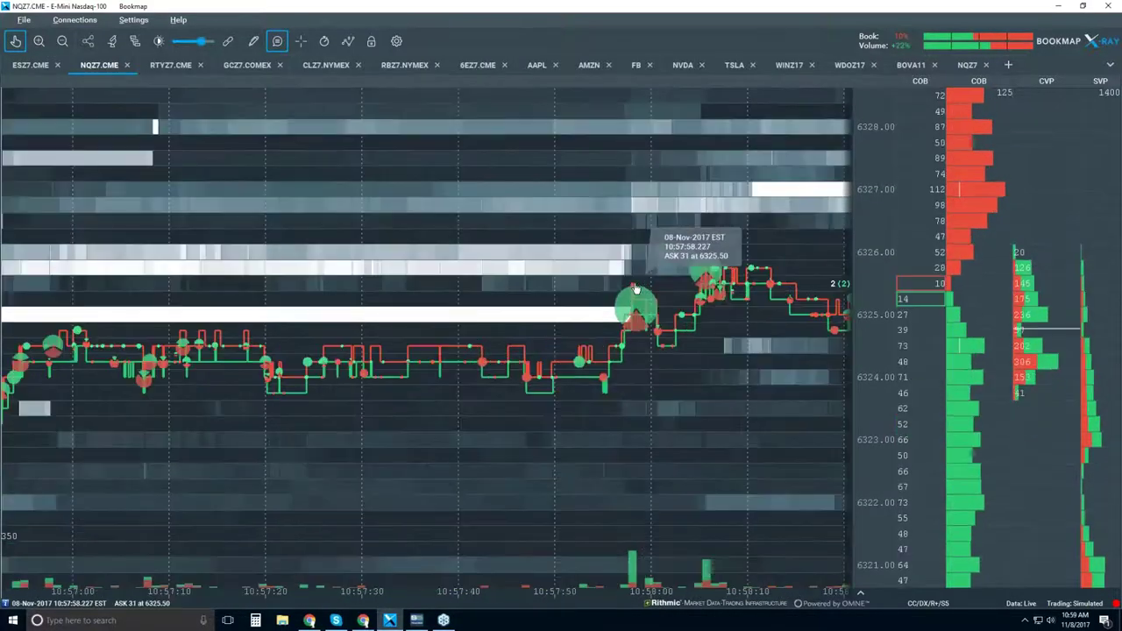
pyautogui.scroll(10, 637, 289)
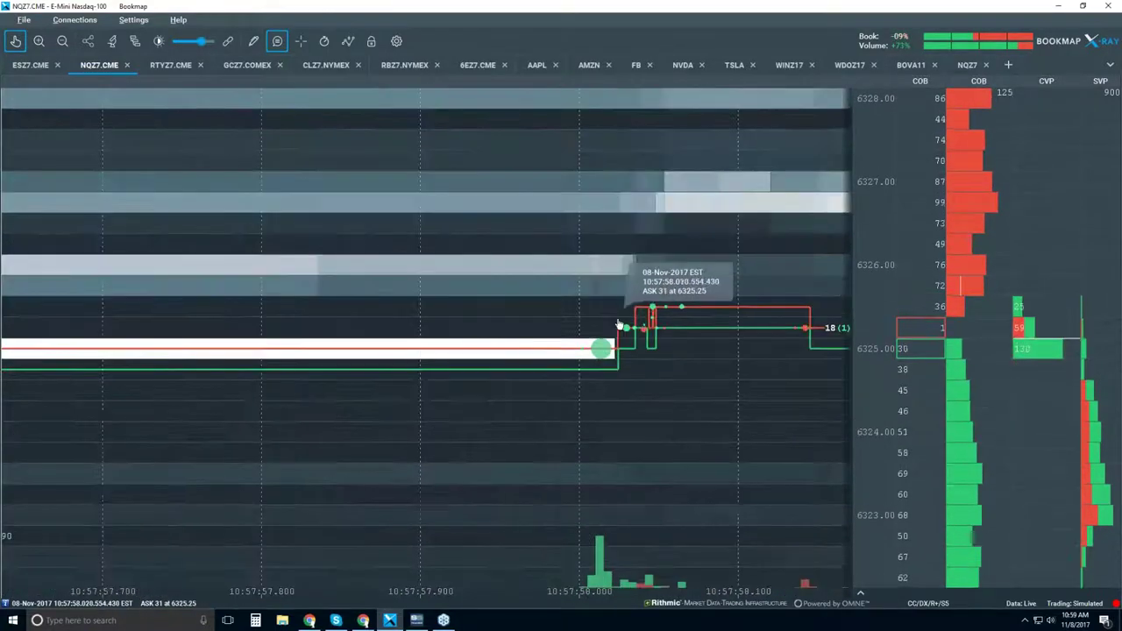
pyautogui.scroll(3, 623, 326)
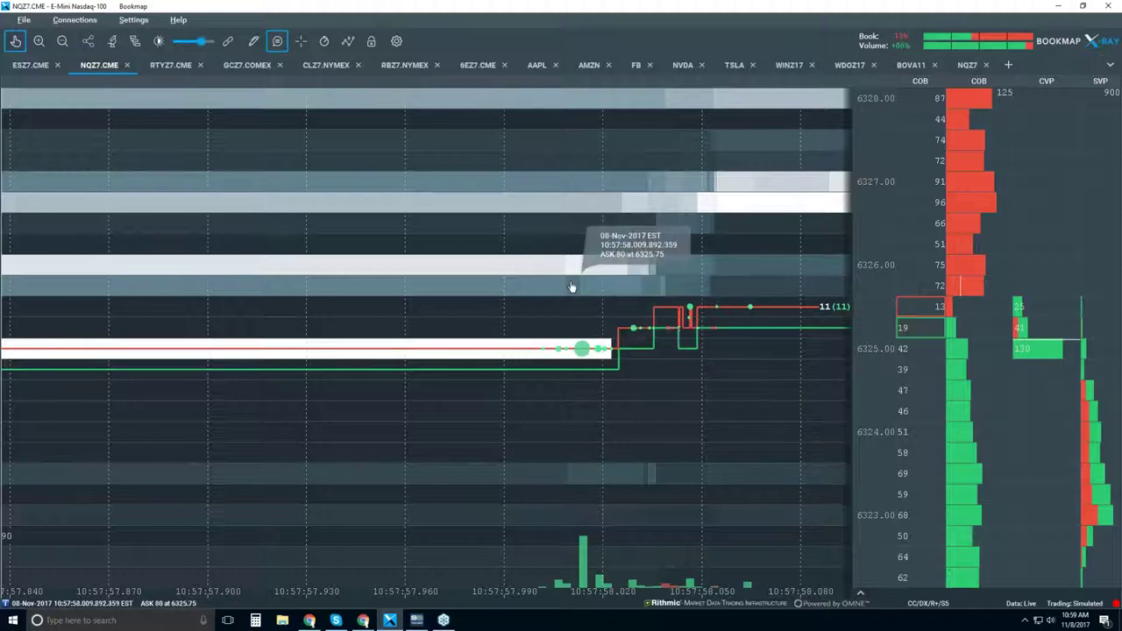
pyautogui.scroll(-3, 571, 287)
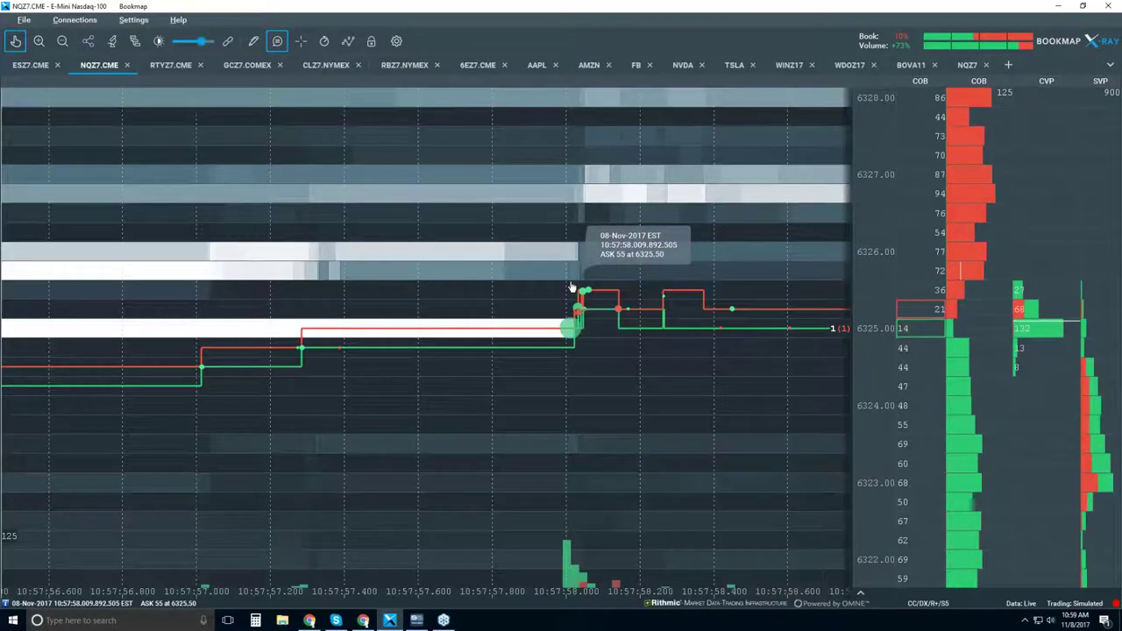
pyautogui.scroll(-2, 571, 287)
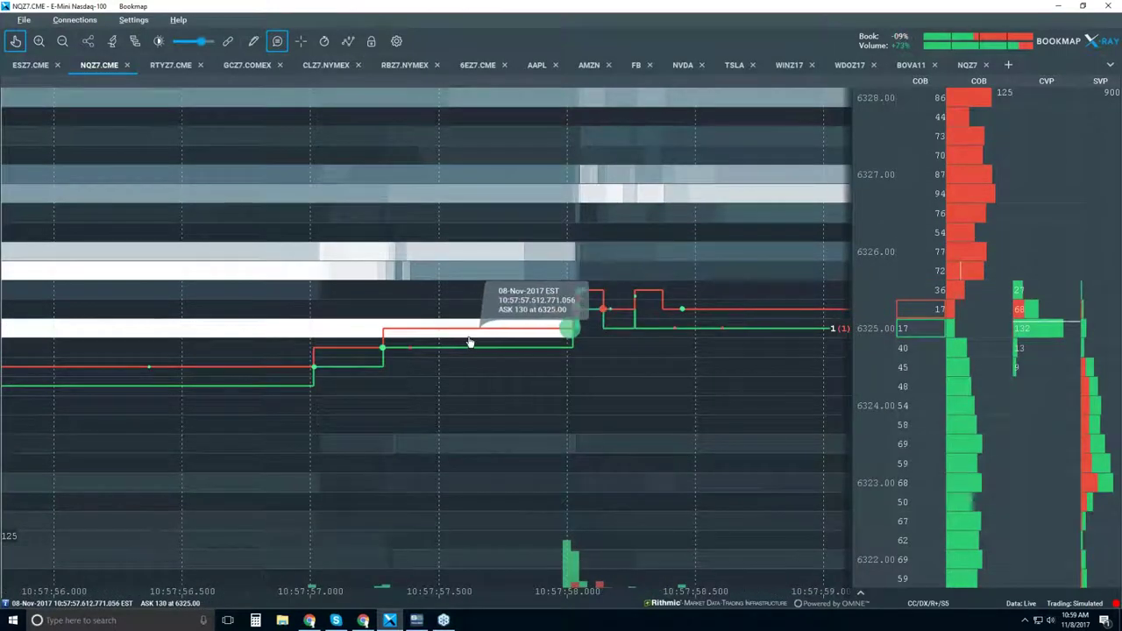
# Step: Review the 10:57:58 break through 6325.00 and the following price swing at progressively wider time scales, then switch off the hand tool
pyautogui.scroll(-2, 472, 342)
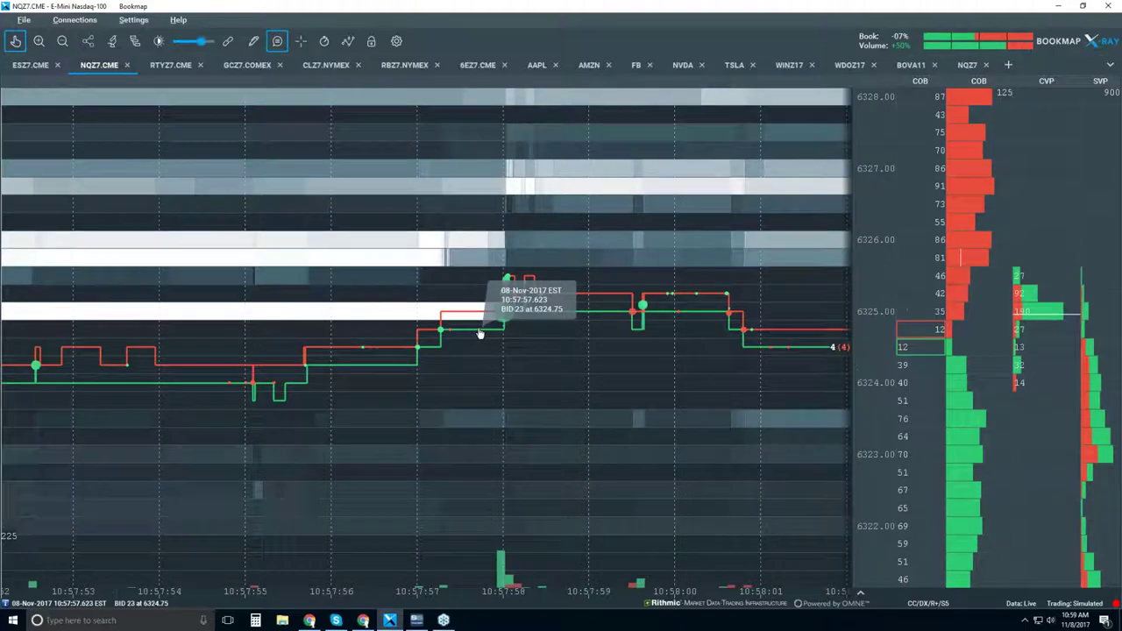
pyautogui.scroll(-2, 406, 321)
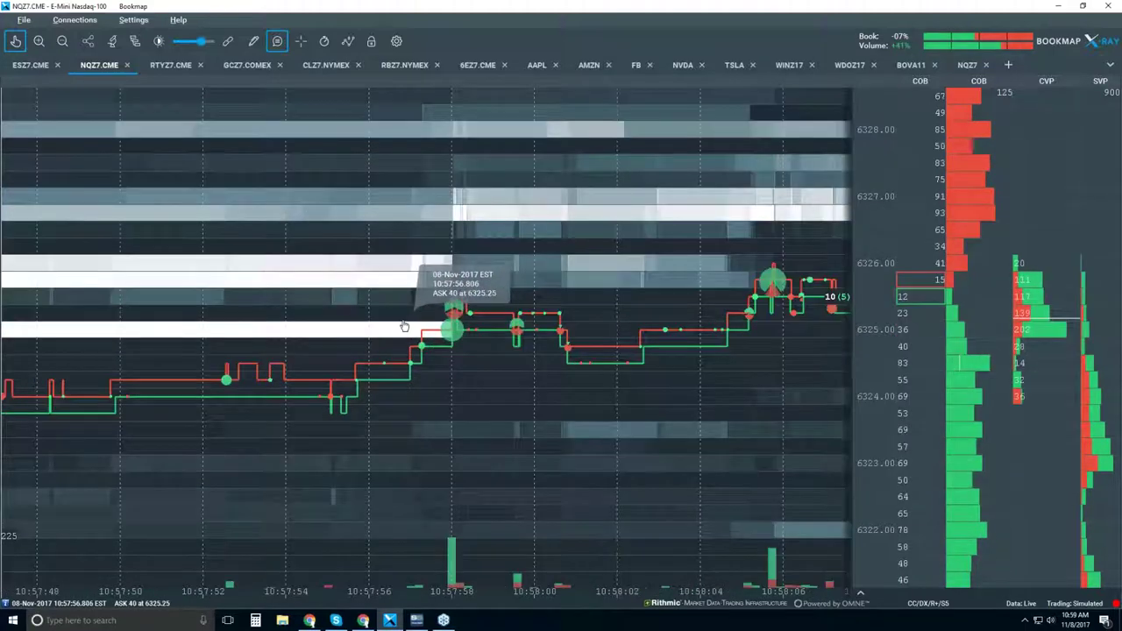
pyautogui.scroll(-4, 435, 303)
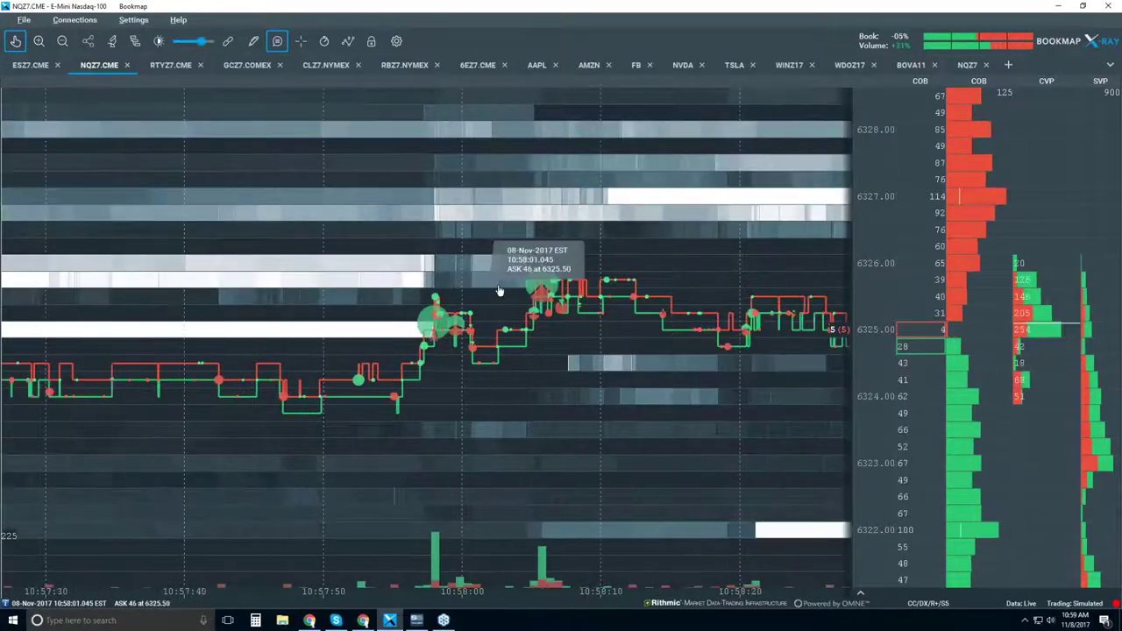
pyautogui.scroll(-3, 579, 276)
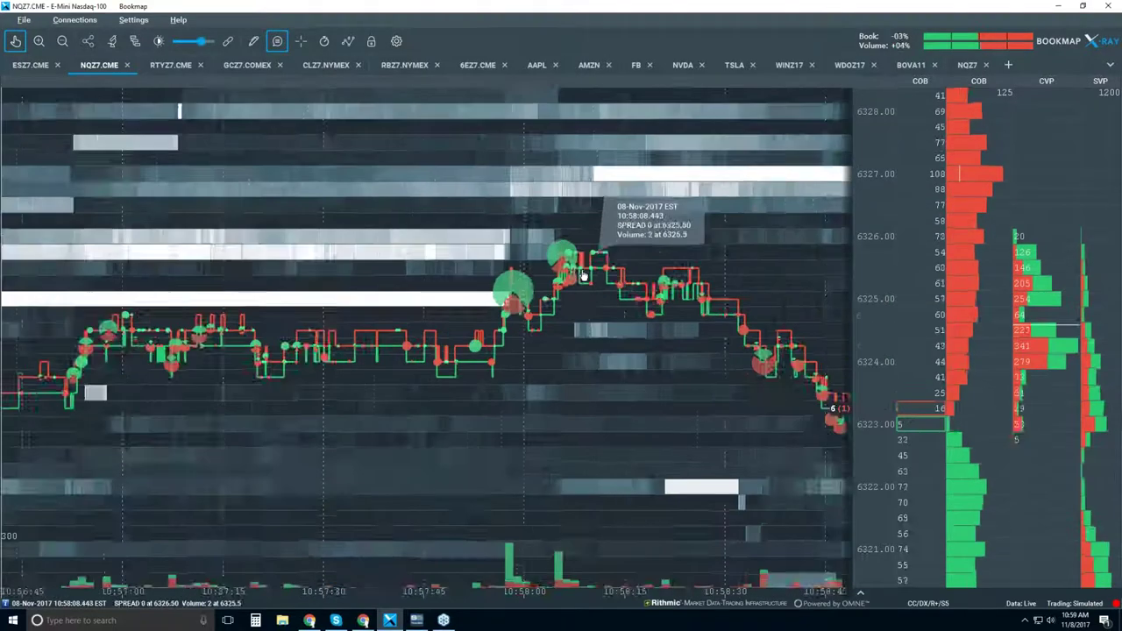
pyautogui.scroll(-2, 618, 280)
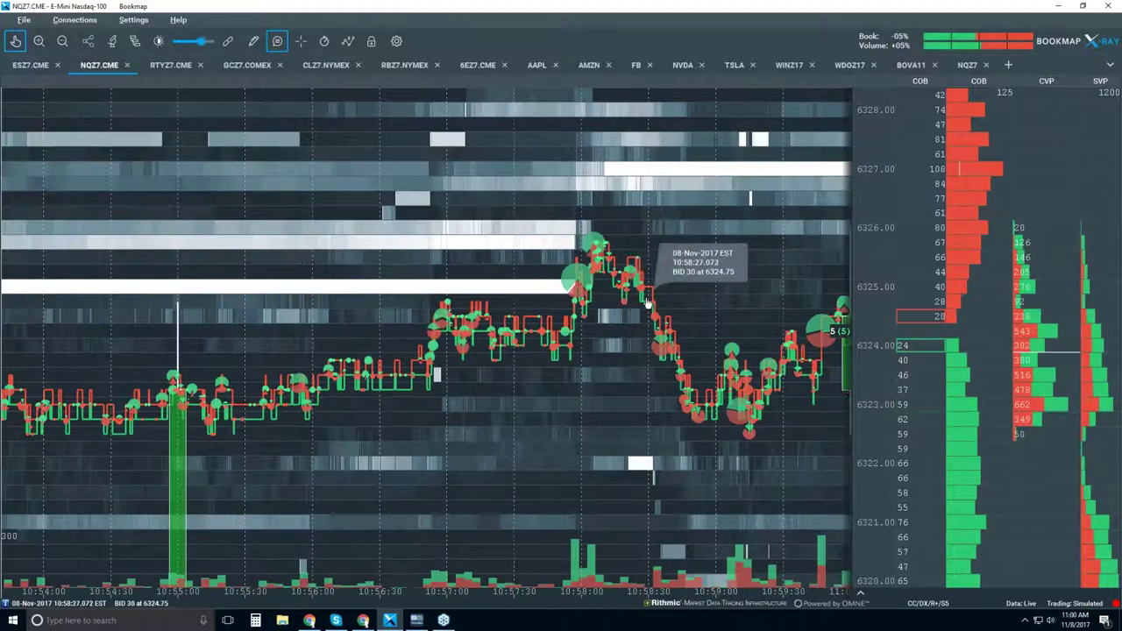
pyautogui.scroll(-2, 651, 304)
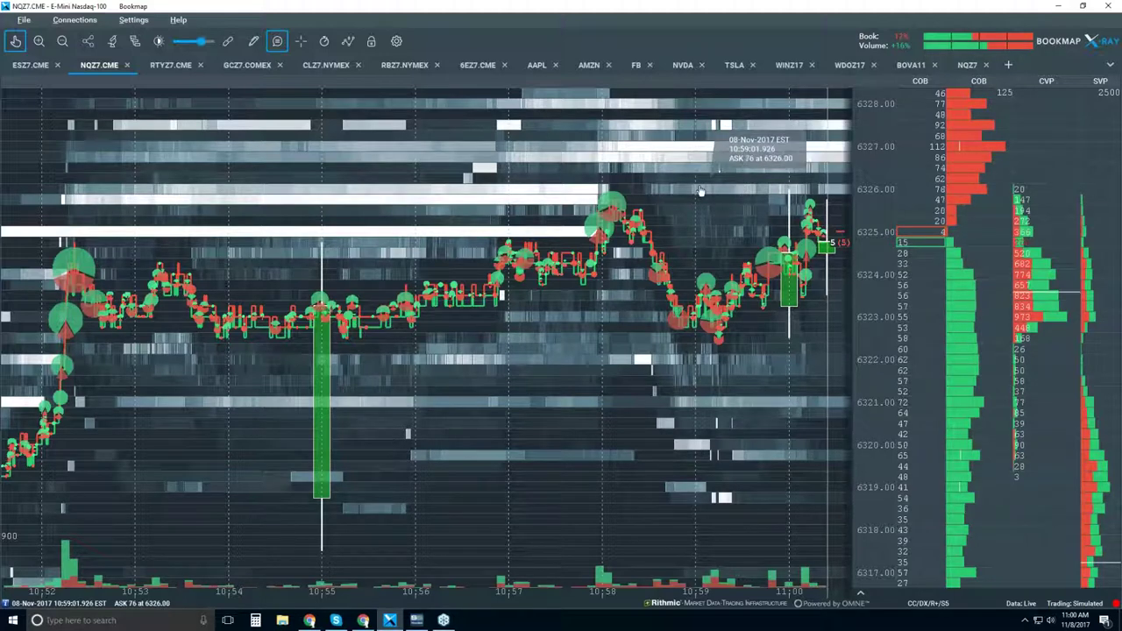
pyautogui.click(15, 41)
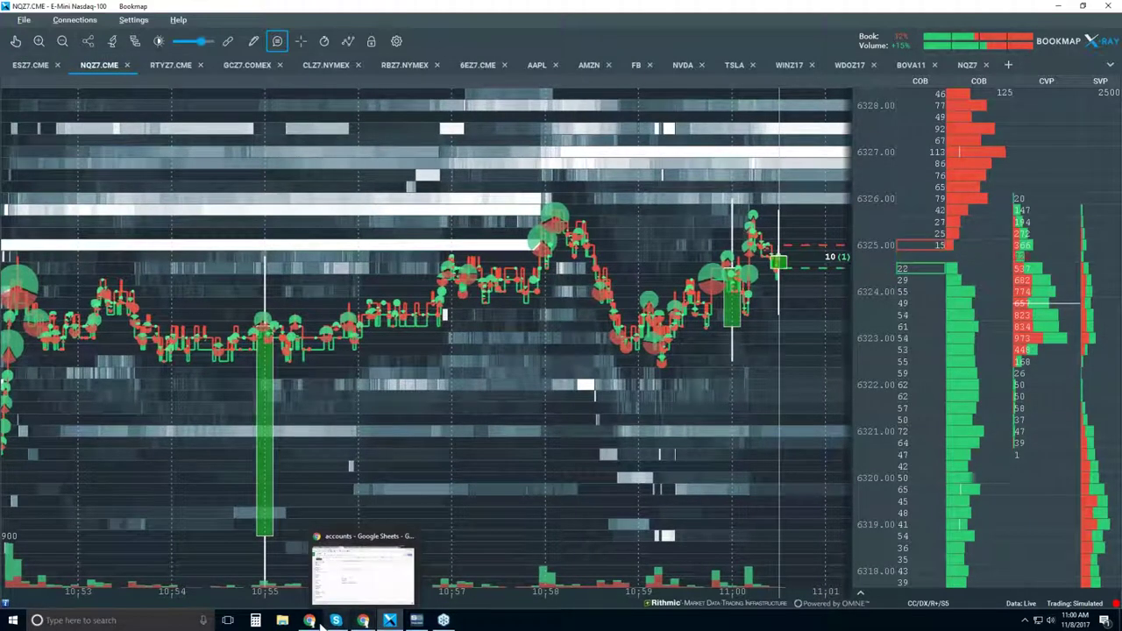
# Step: Switch to Chrome, review the Bookmap website's pricing plans, 14-day free trial and data feed link, and return to the Bookmap chart
pyautogui.moveTo(311, 622)
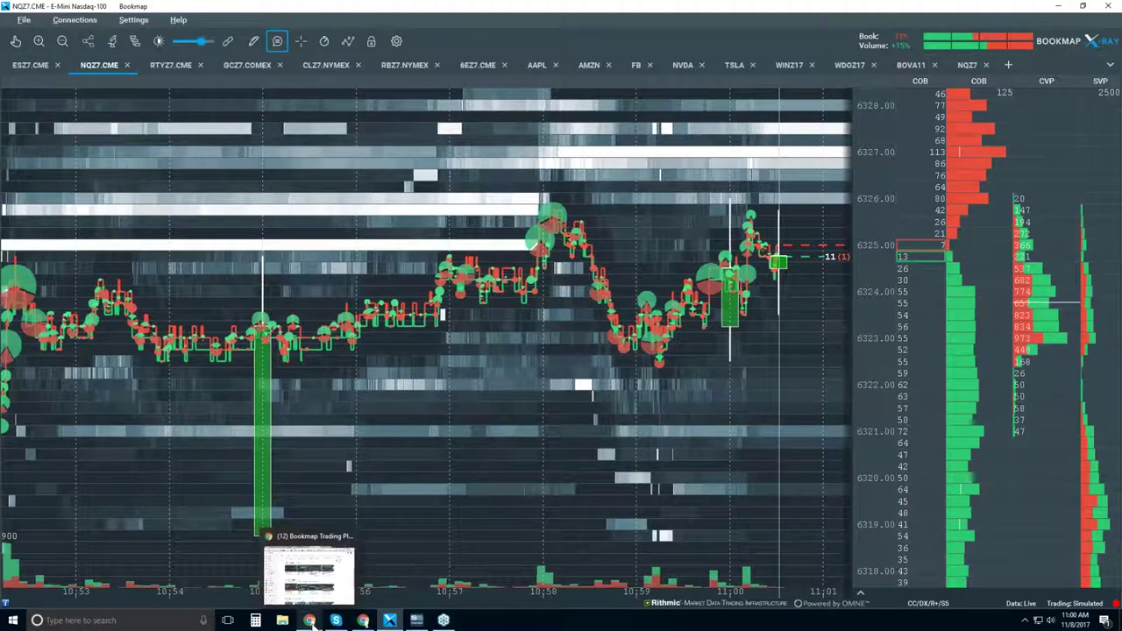
pyautogui.click(311, 623)
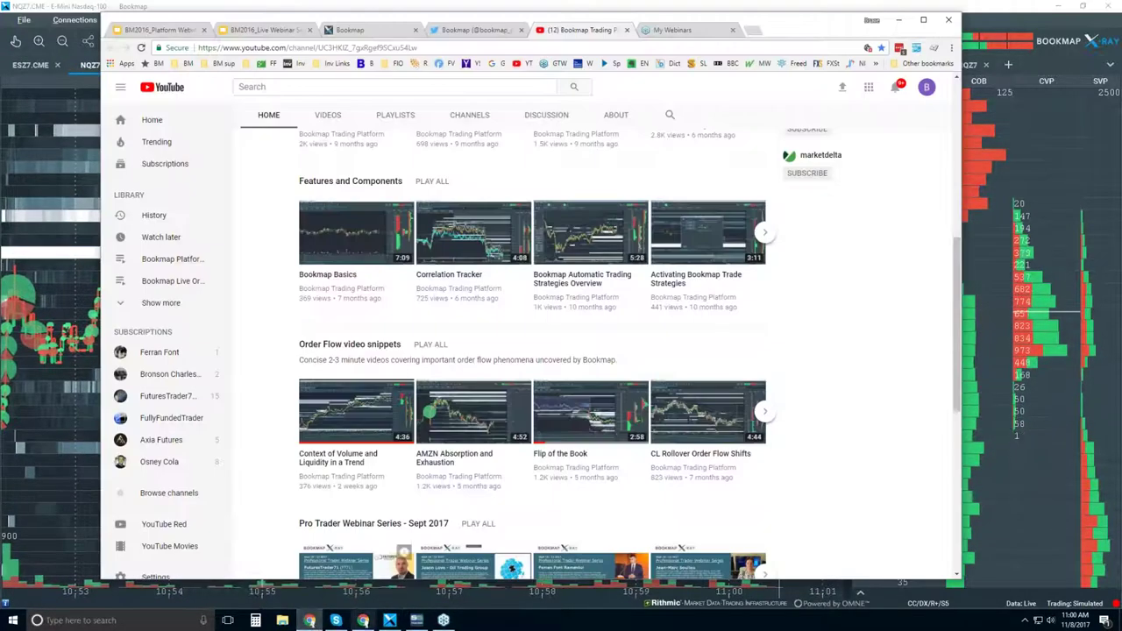
pyautogui.click(364, 32)
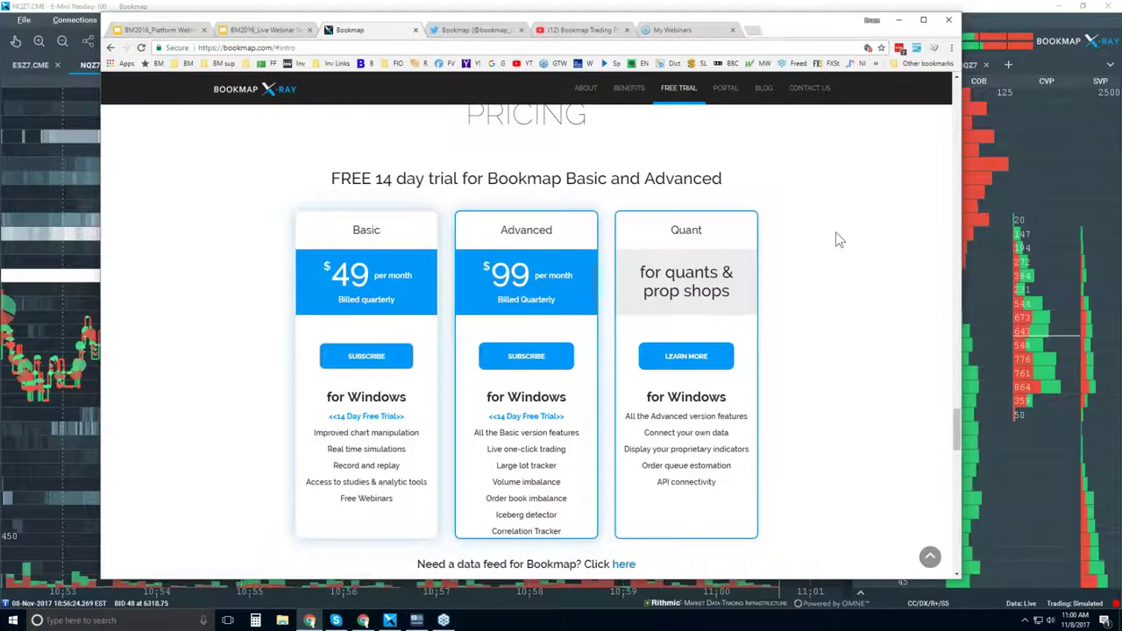
pyautogui.scroll(-2, 833, 235)
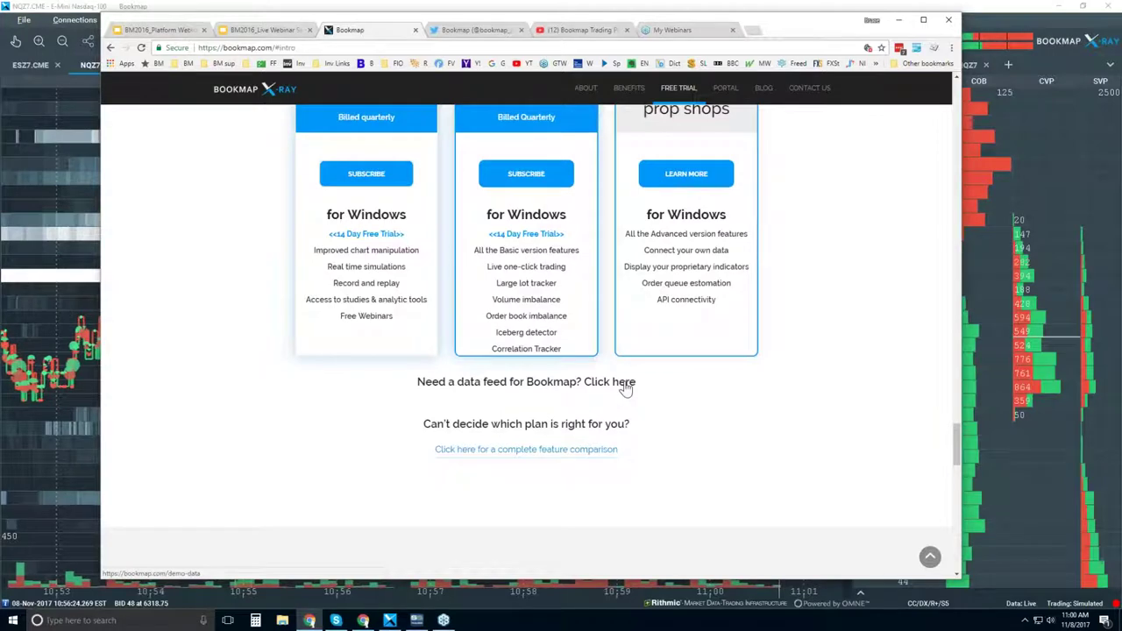
pyautogui.scroll(2, 625, 389)
pyautogui.moveTo(774, 34); pyautogui.dragTo(717, 9)
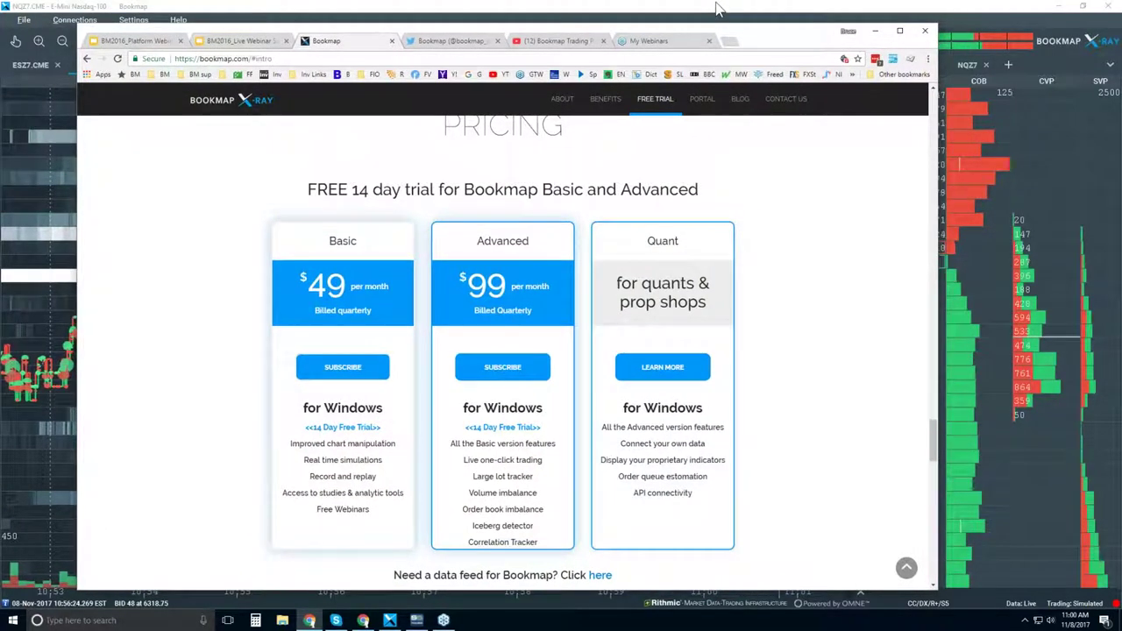
pyautogui.click(716, 9)
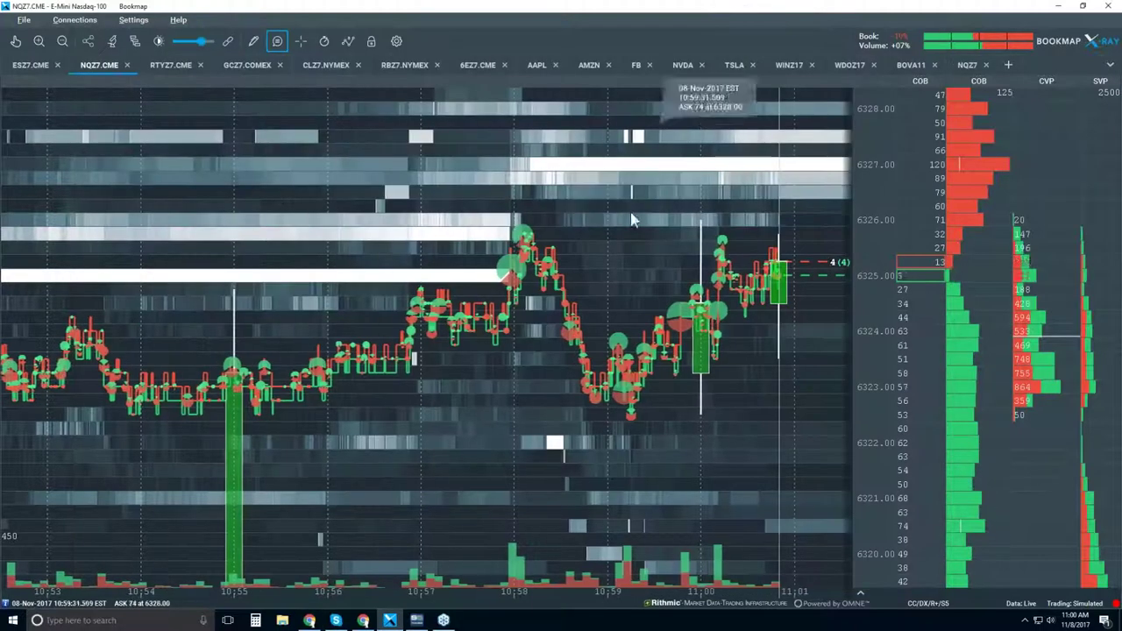